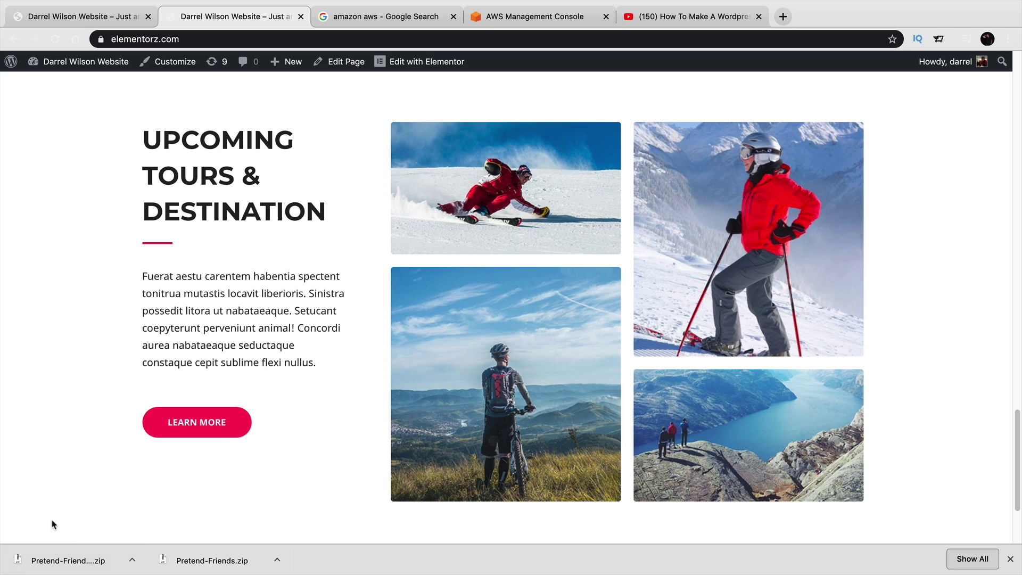
# Step: Download the demo-images zip from the YouTube description's S3 link, then return to the website tab
pyautogui.click(640, 18)
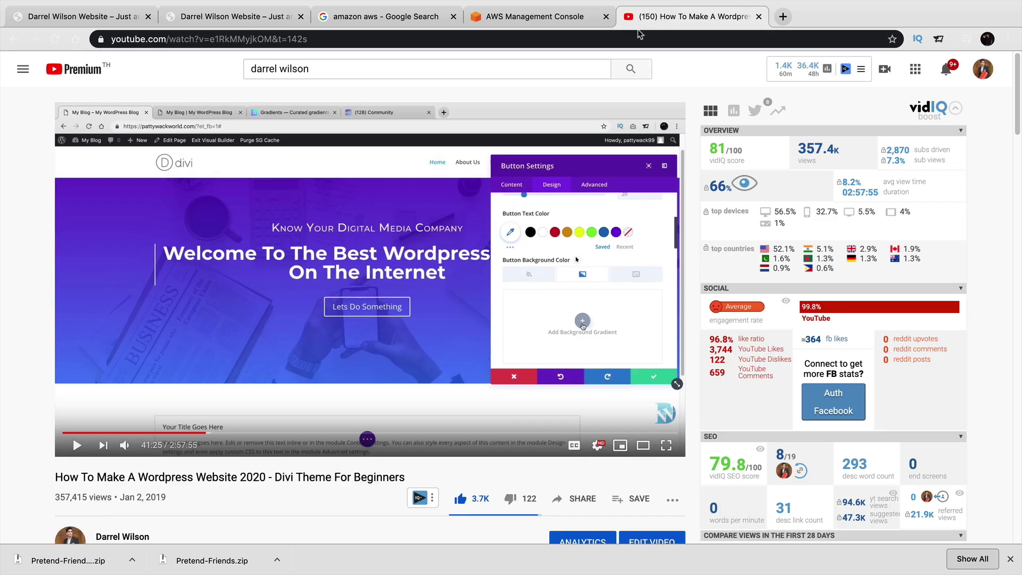
pyautogui.scroll(-2, 269, 298)
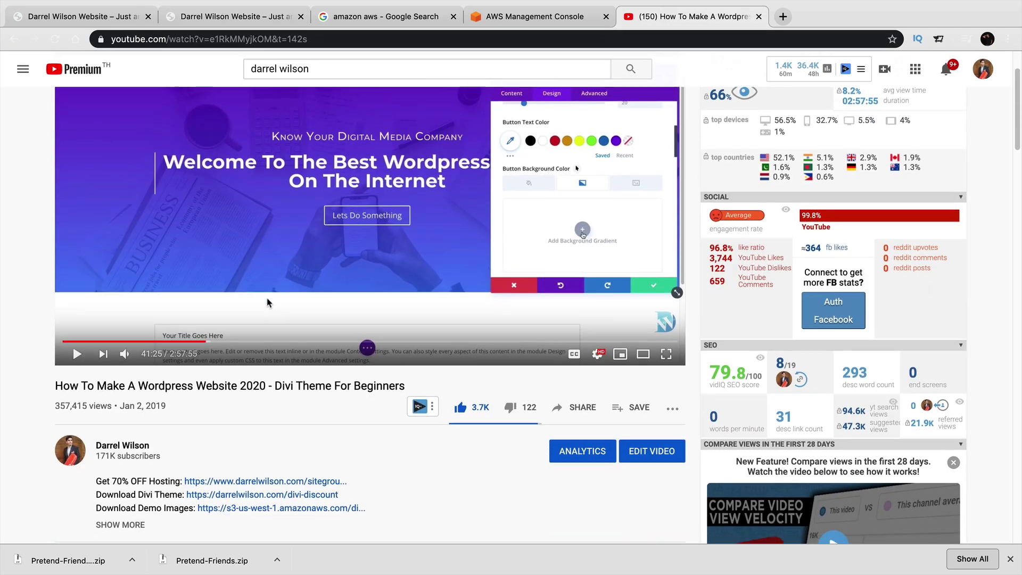
pyautogui.scroll(-1, 266, 308)
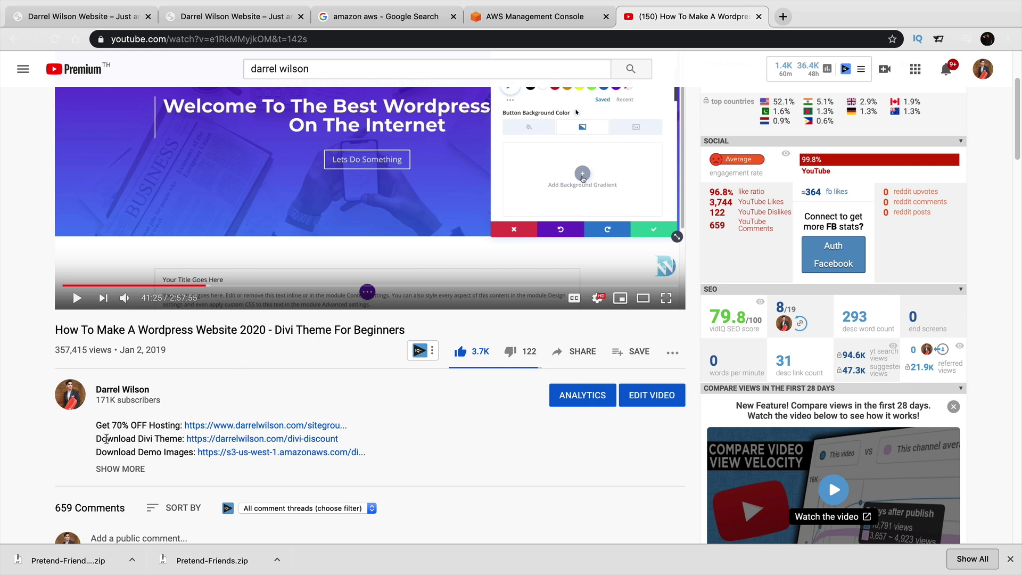
pyautogui.moveTo(96, 438); pyautogui.dragTo(186, 452)
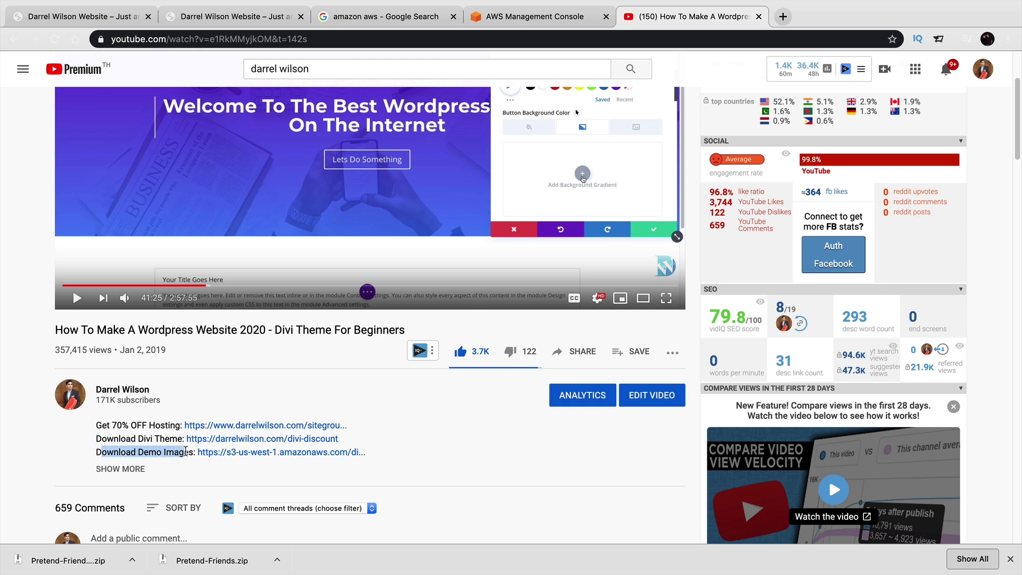
pyautogui.click(264, 453)
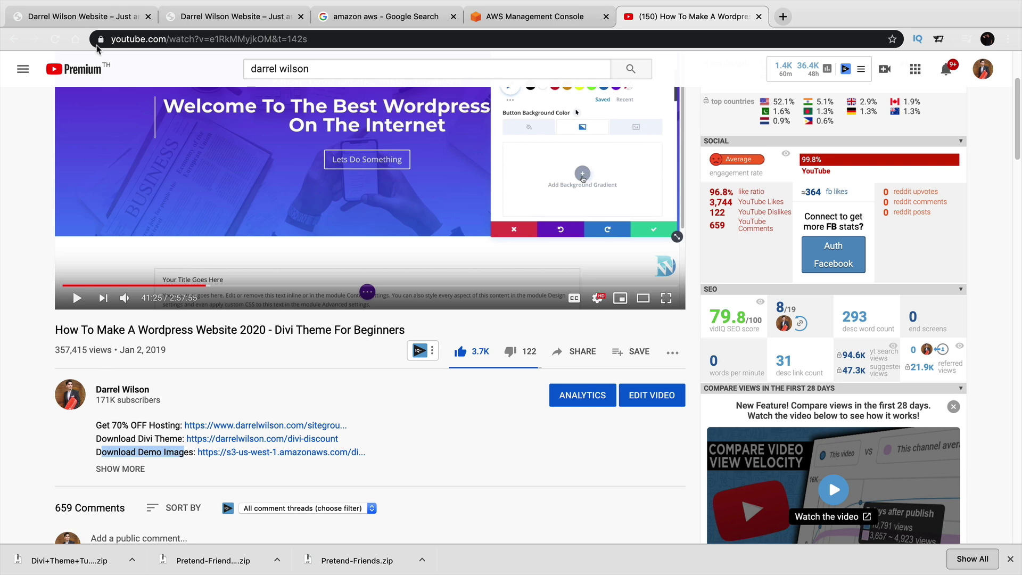
pyautogui.click(99, 17)
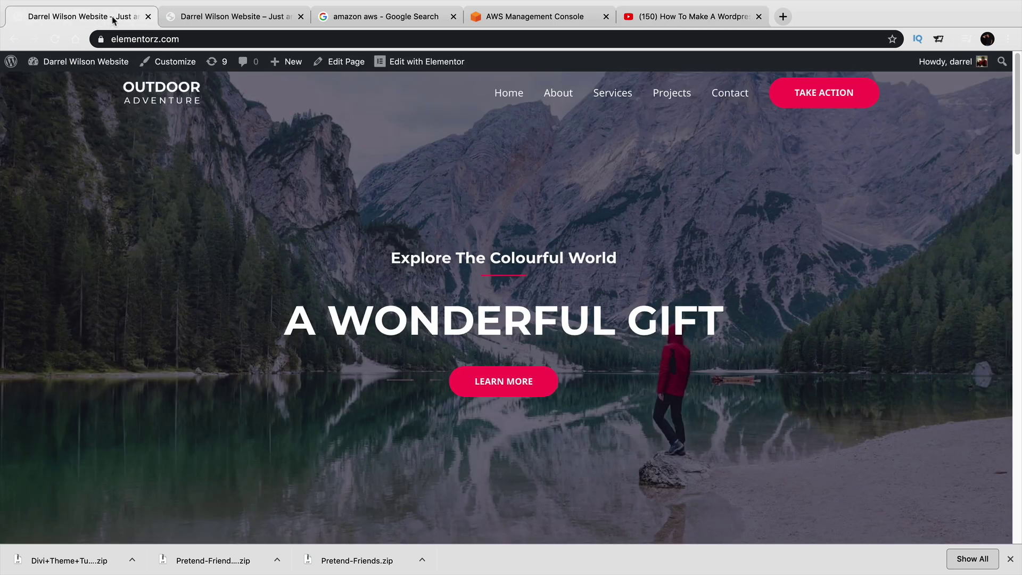
# Step: Go to the WordPress dashboard and open Media > Add New (Upload New Media)
pyautogui.click(1010, 558)
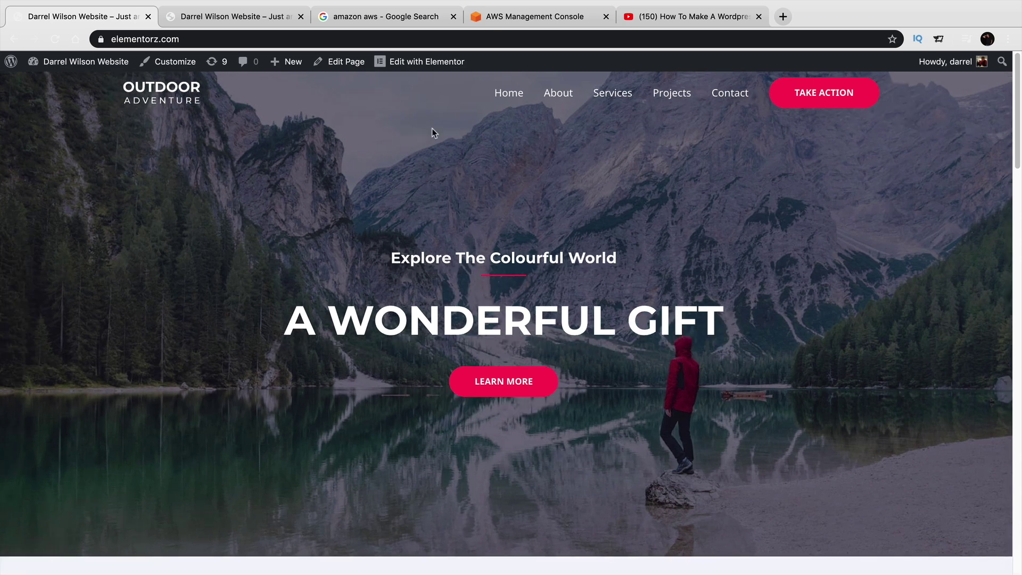
pyautogui.moveTo(75, 61)
pyautogui.click(71, 84)
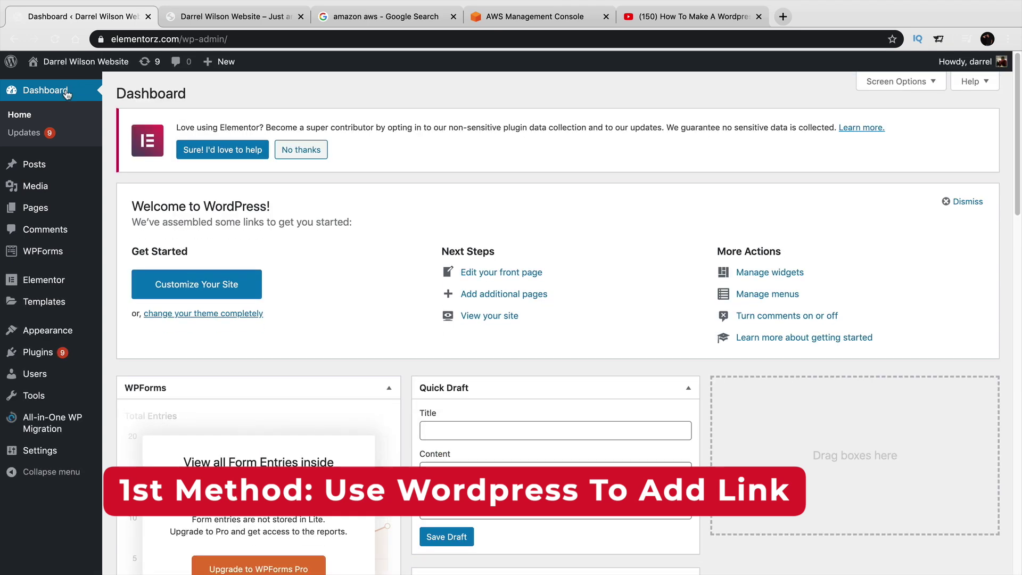
pyautogui.moveTo(83, 249)
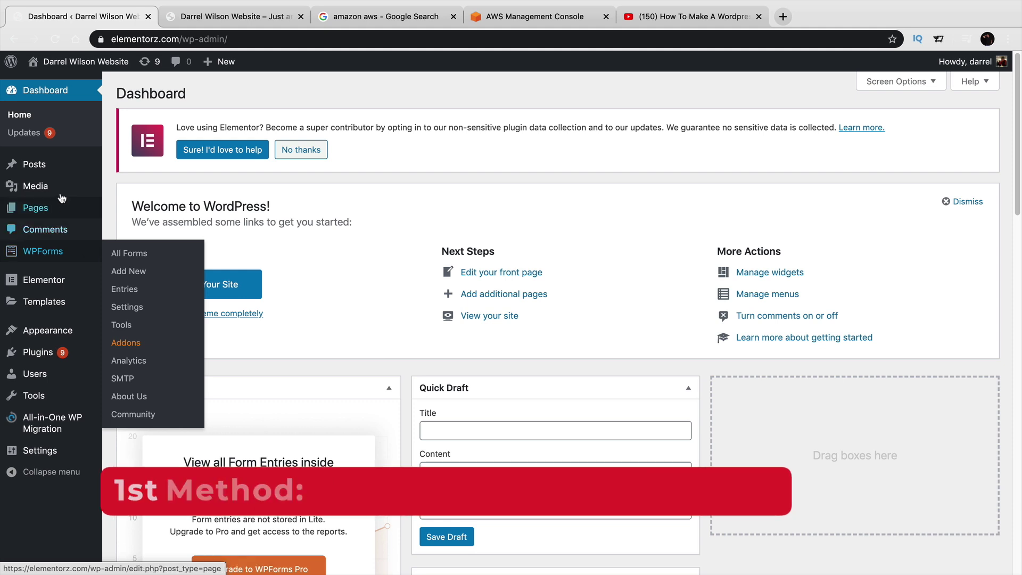
pyautogui.moveTo(96, 191)
pyautogui.click(145, 207)
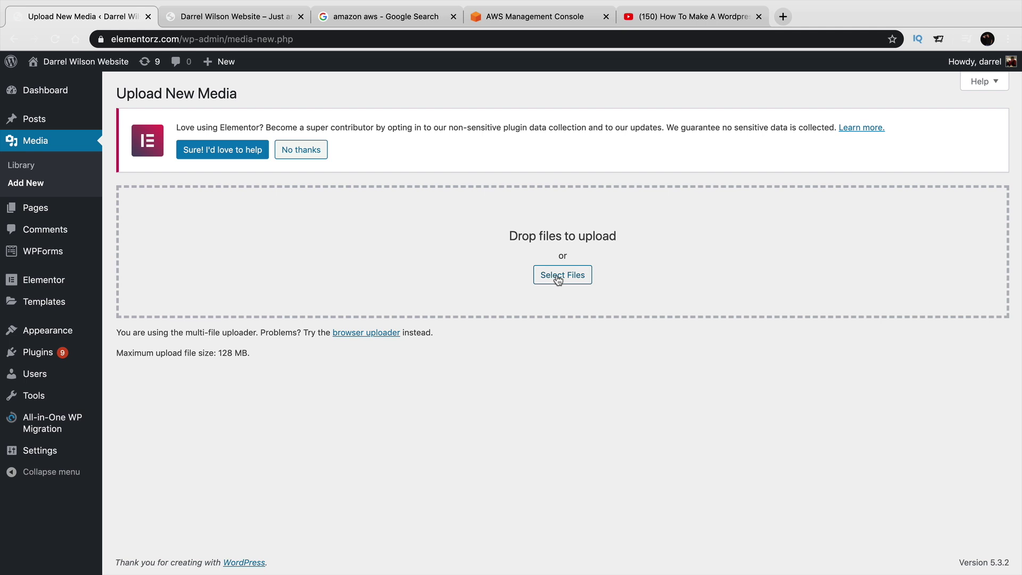
# Step: Upload Pattywack.zip to the media library and copy its file URL
pyautogui.click(563, 275)
pyautogui.click(734, 271)
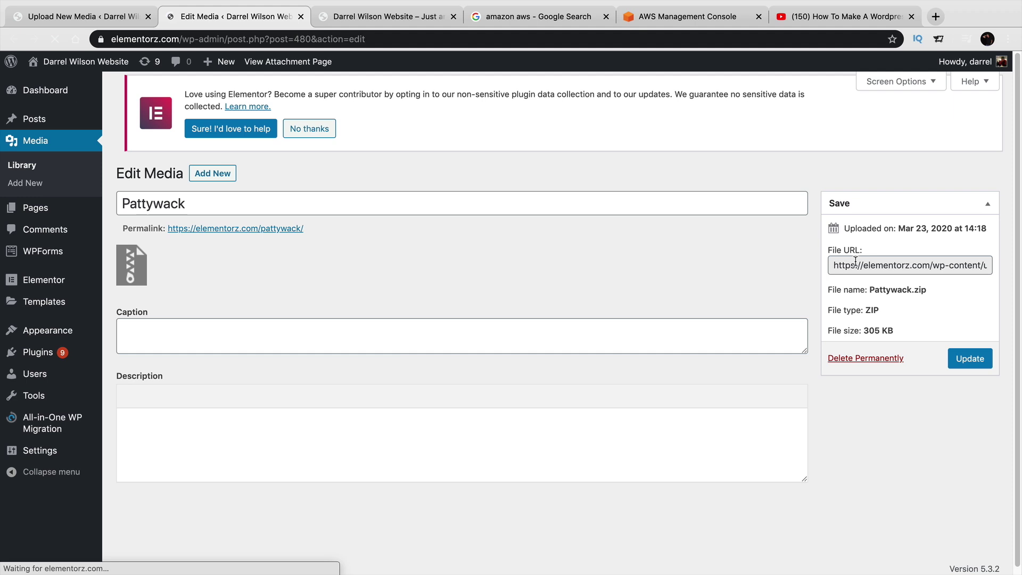
pyautogui.click(854, 264)
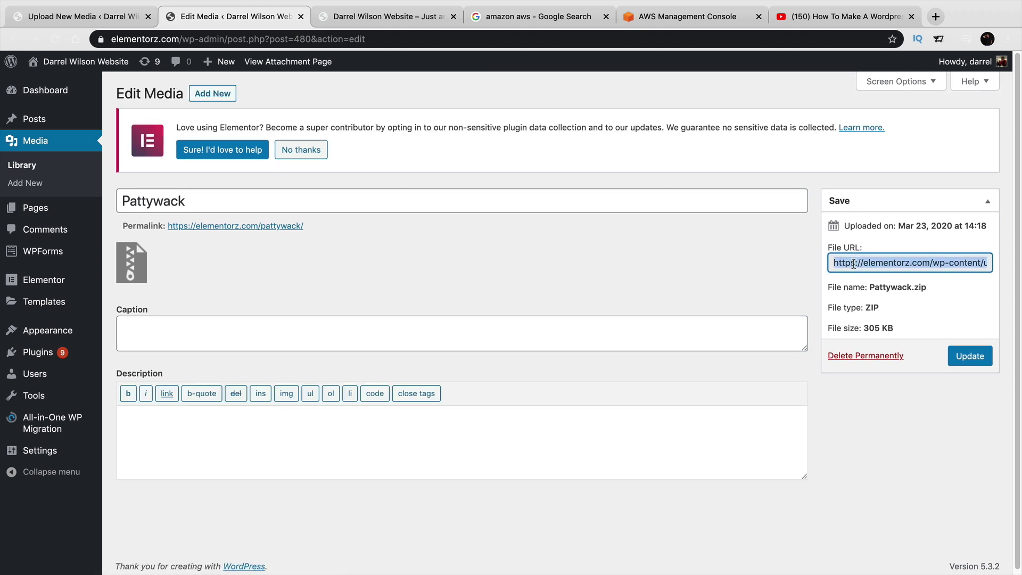
pyautogui.rightClick(854, 264)
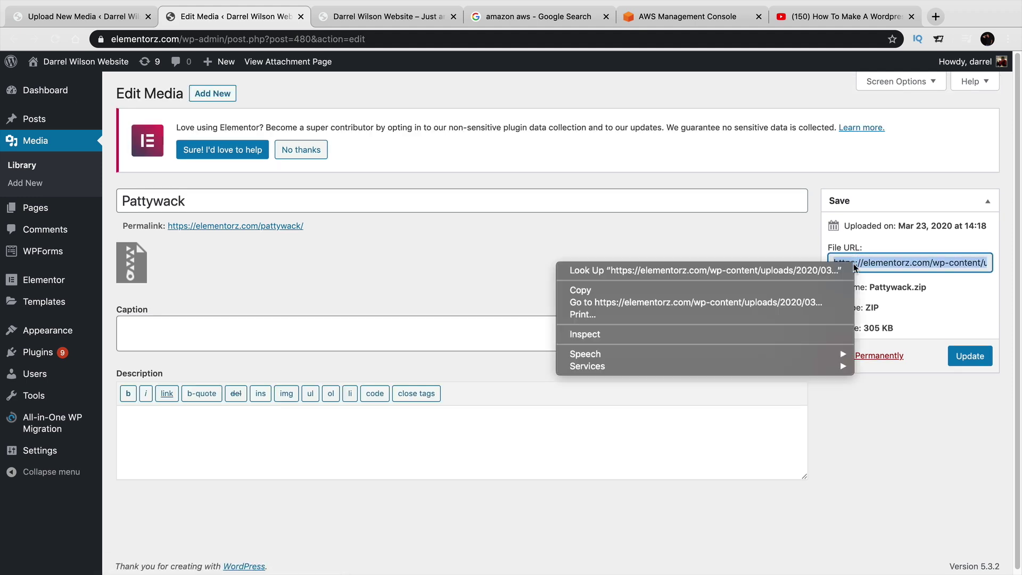
pyautogui.click(825, 293)
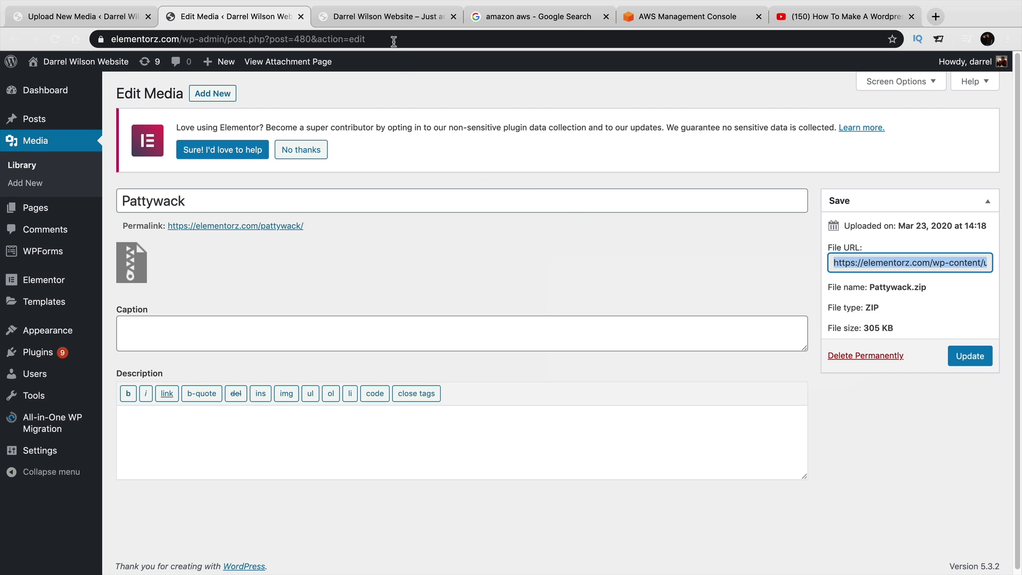
pyautogui.click(393, 19)
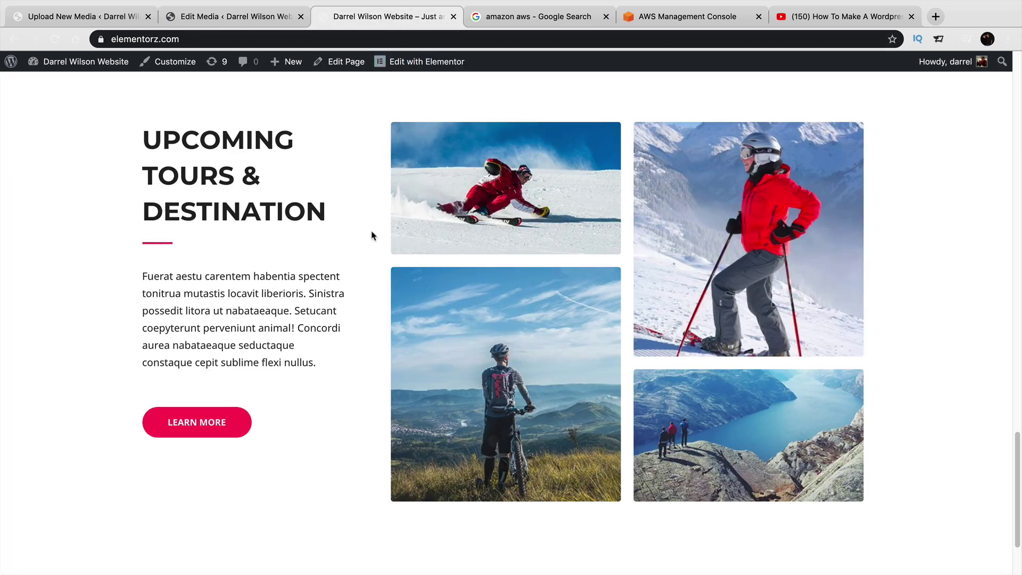
# Step: Check where the hero's Learn More button currently leads on the front page
pyautogui.scroll(-10, 358, 324)
pyautogui.scroll(5, 359, 328)
pyautogui.scroll(10, 360, 330)
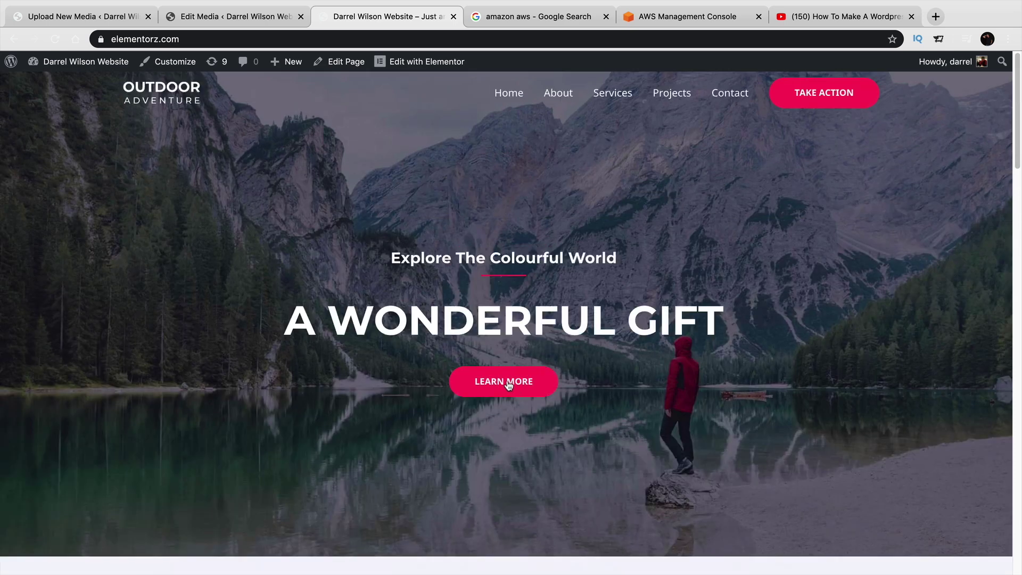
pyautogui.scroll(-1, 500, 380)
pyautogui.click(503, 365)
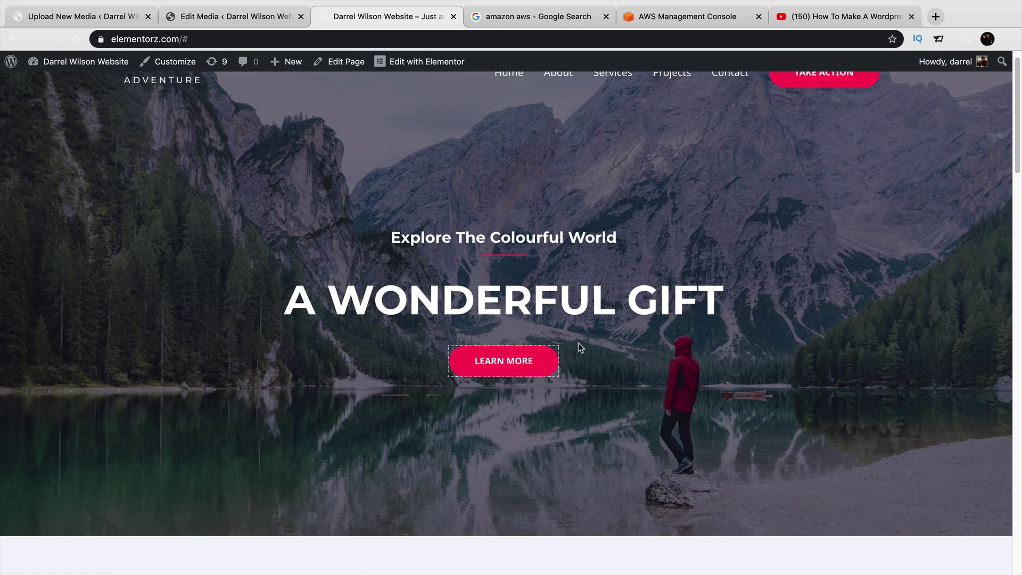
# Step: In Elementor, replace the Learn More button's # link with the Pattywack.zip URL and update
pyautogui.click(431, 62)
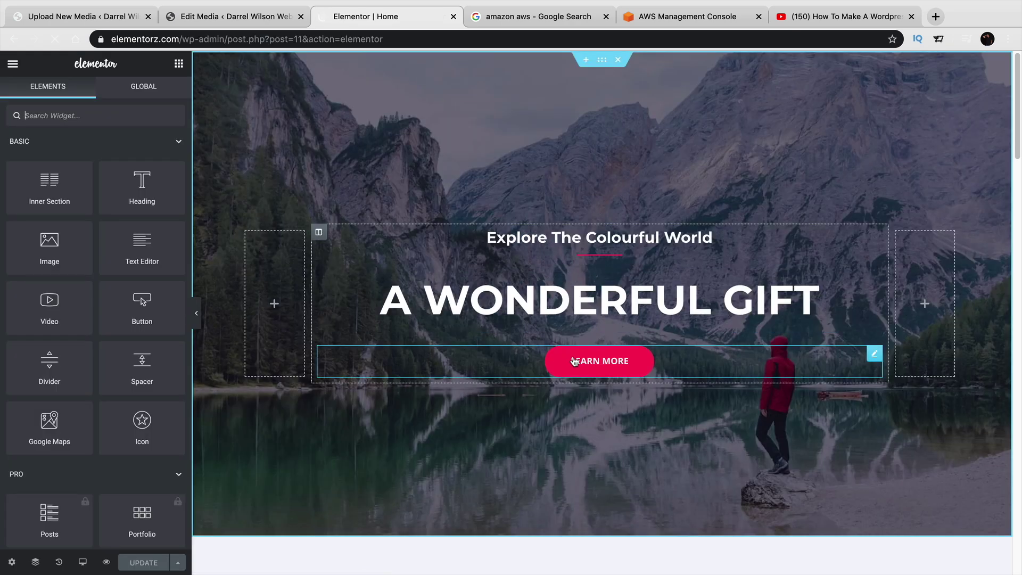
pyautogui.click(574, 362)
pyautogui.doubleClick(42, 230)
pyautogui.rightClick(43, 230)
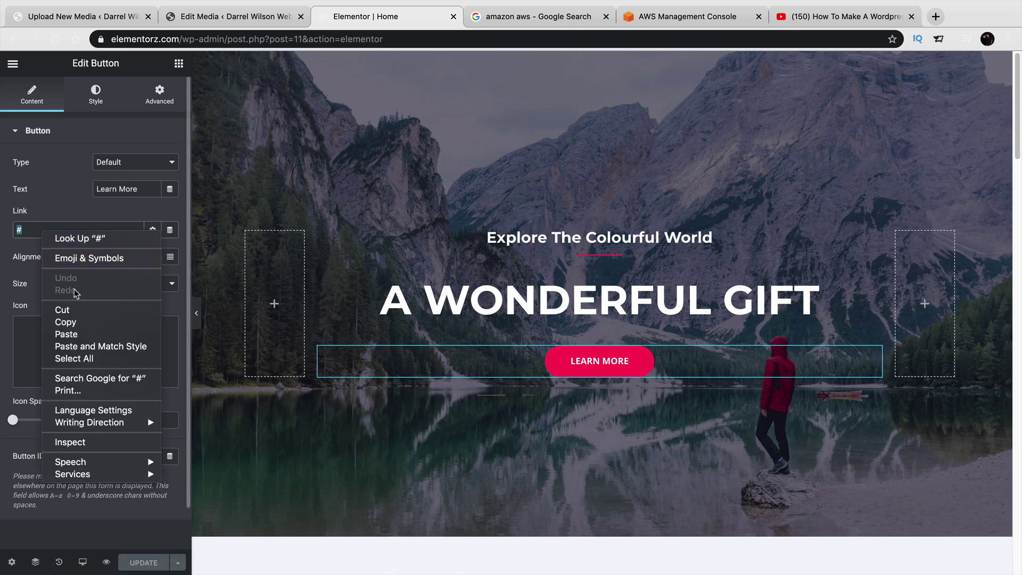
pyautogui.click(66, 334)
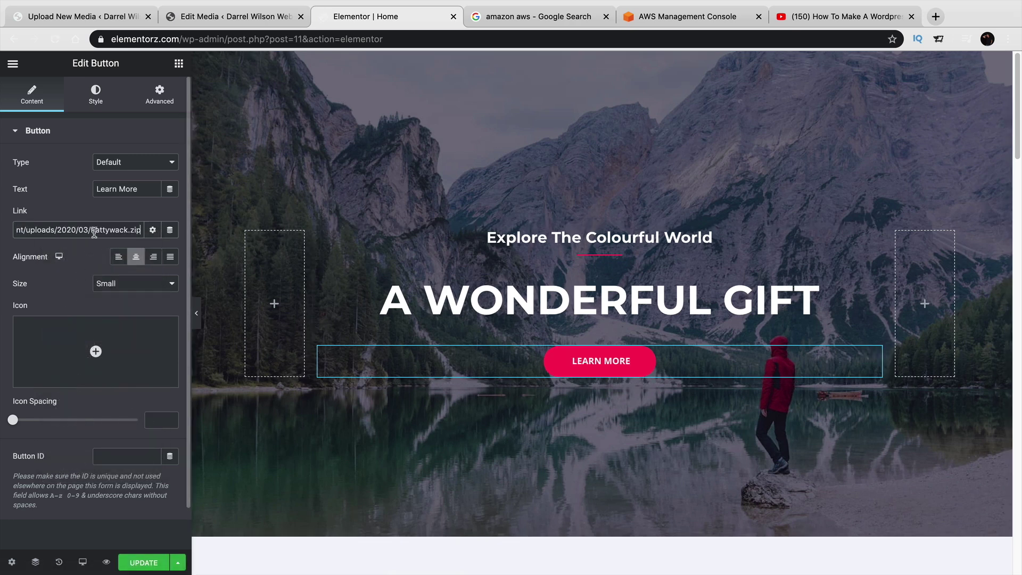
pyautogui.click(147, 563)
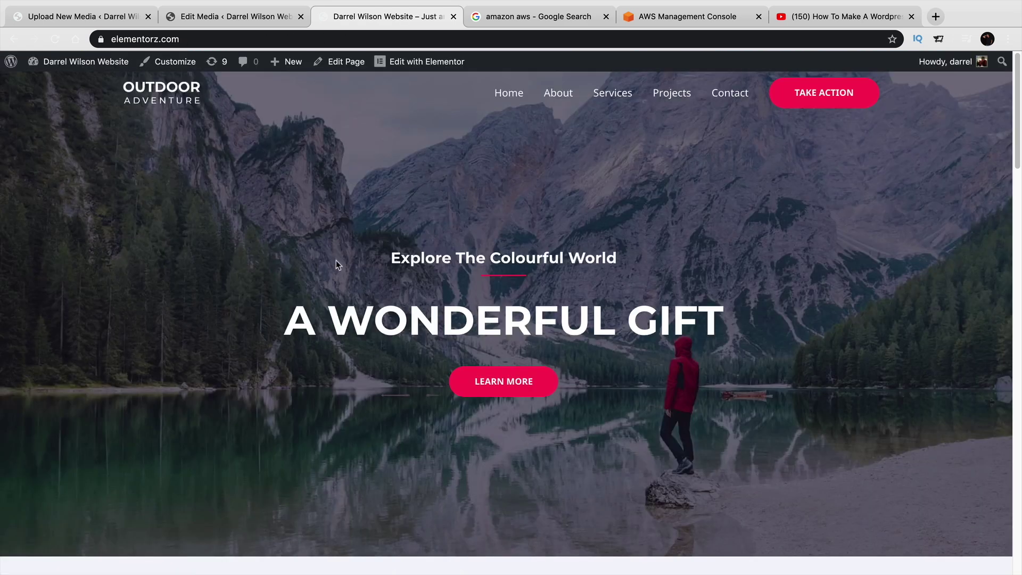
# Step: Test the Learn More button's zip download on the live site, then switch to the AWS tab
pyautogui.click(507, 384)
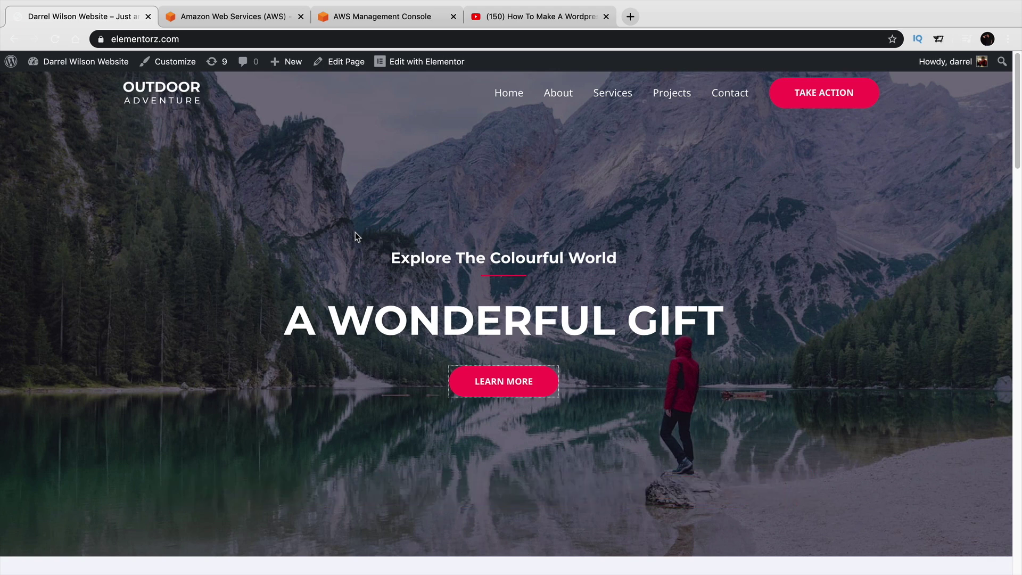
pyautogui.click(273, 18)
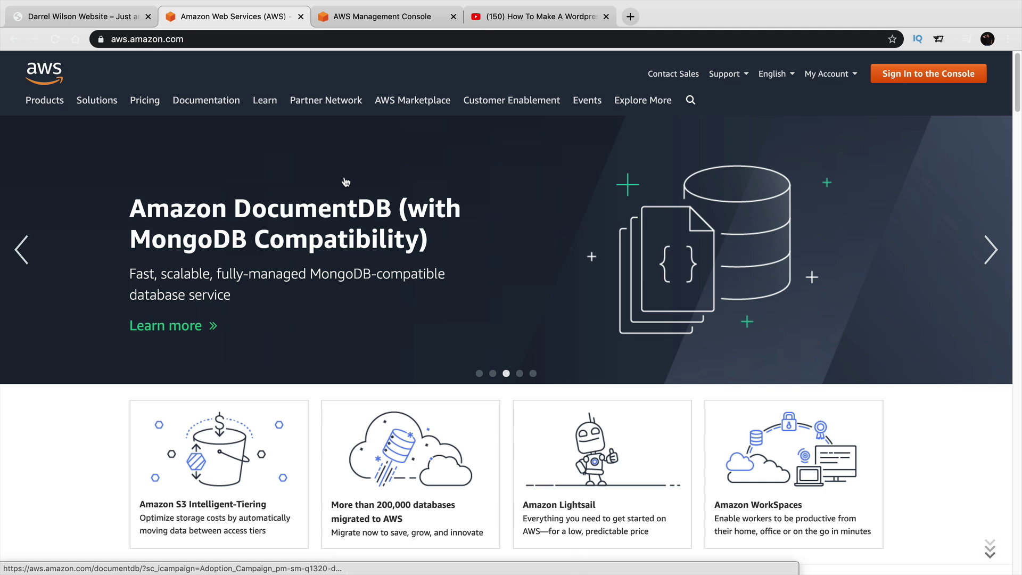
# Step: Switch to the AWS Management Console and scroll the services list down to S3 under Storage
pyautogui.click(369, 19)
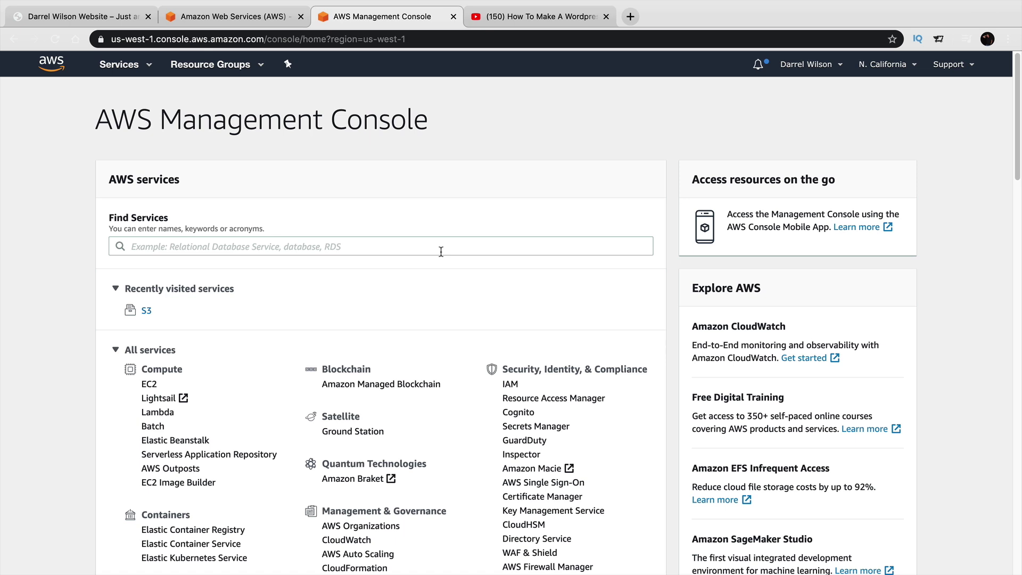
pyautogui.moveTo(1020, 166); pyautogui.dragTo(1006, 220)
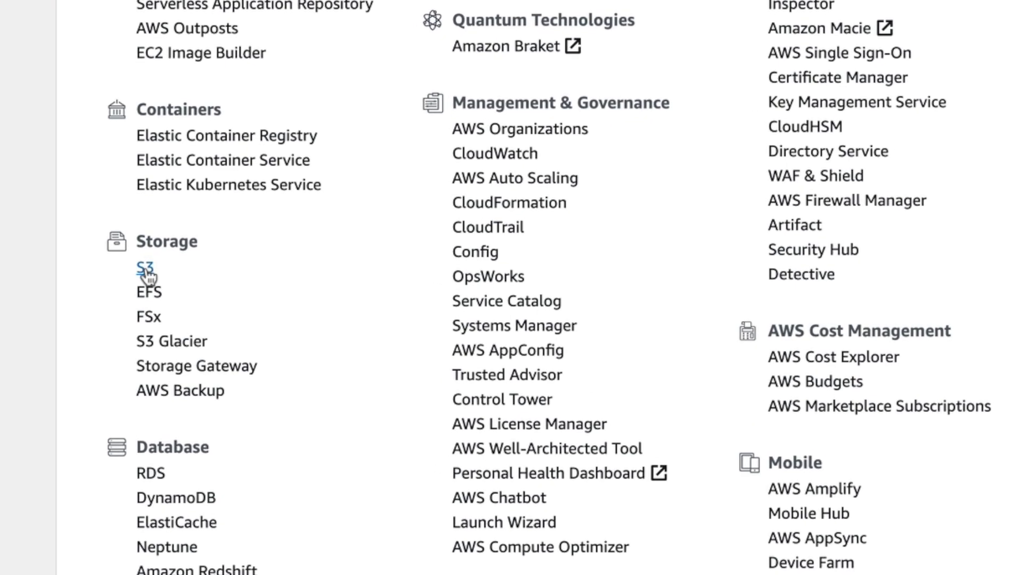
# Step: Open S3 from the Storage services and start creating a new bucket
pyautogui.click(146, 270)
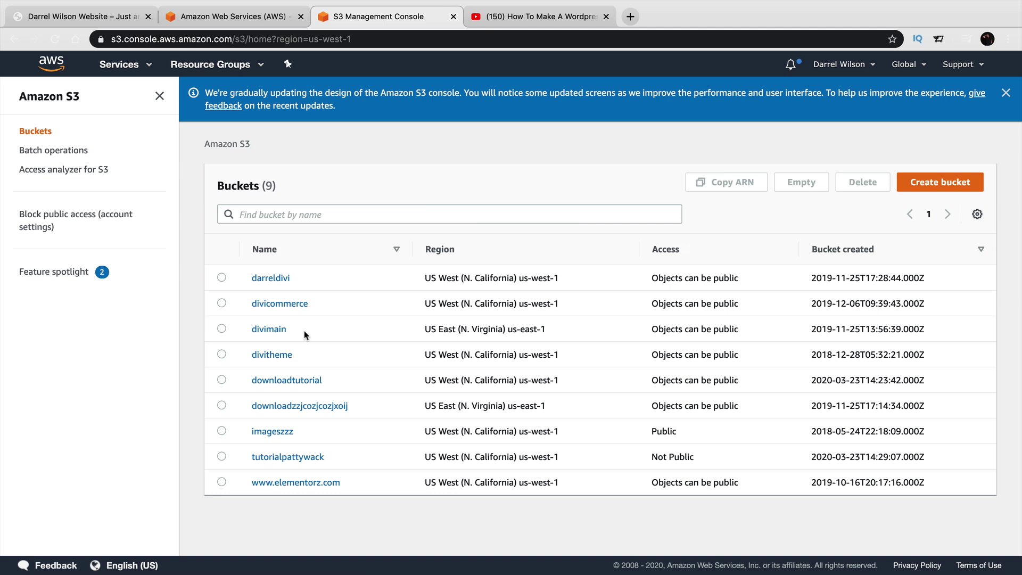
pyautogui.click(930, 186)
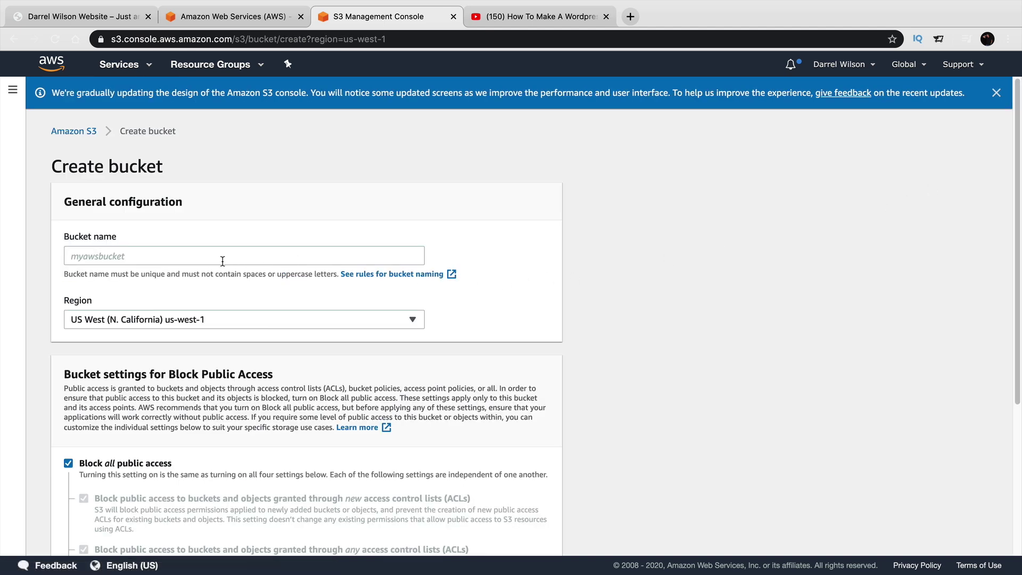
# Step: Name the bucket pattywackers, turn off Block all public access, and acknowledge the warning
pyautogui.click(221, 257)
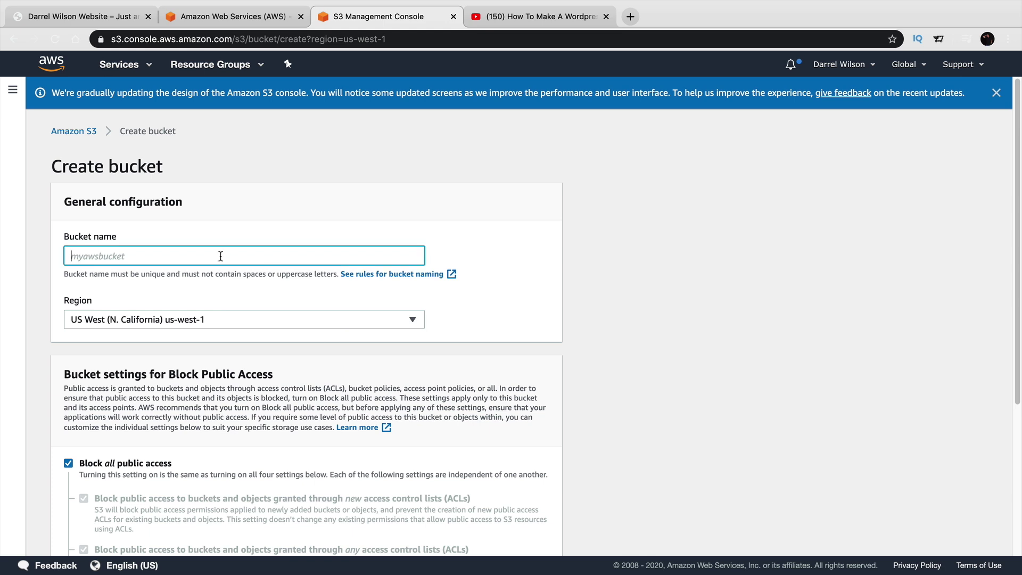
pyautogui.write('pattywackers')
pyautogui.scroll(-5, 162, 325)
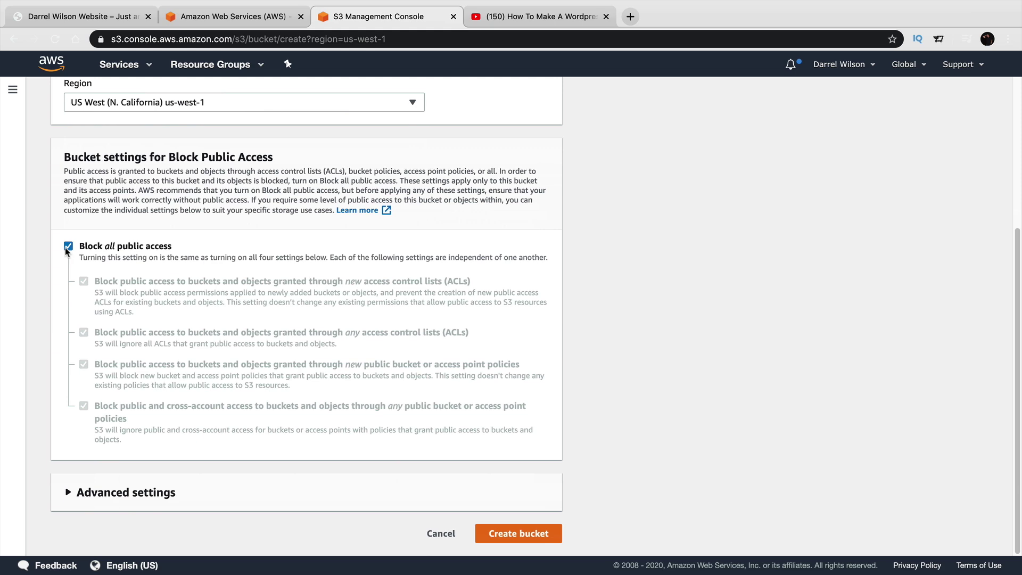
pyautogui.click(68, 246)
pyautogui.scroll(-2, 98, 308)
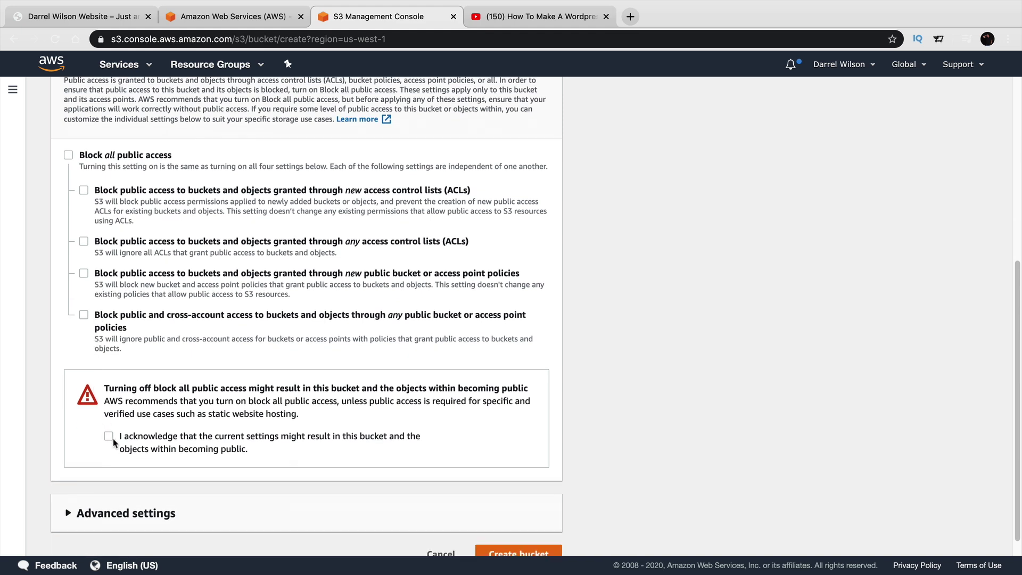
pyautogui.click(109, 436)
# Step: Create the pattywackers bucket
pyautogui.moveTo(402, 393); pyautogui.dragTo(553, 399)
pyautogui.click(553, 399)
pyautogui.scroll(-1, 595, 418)
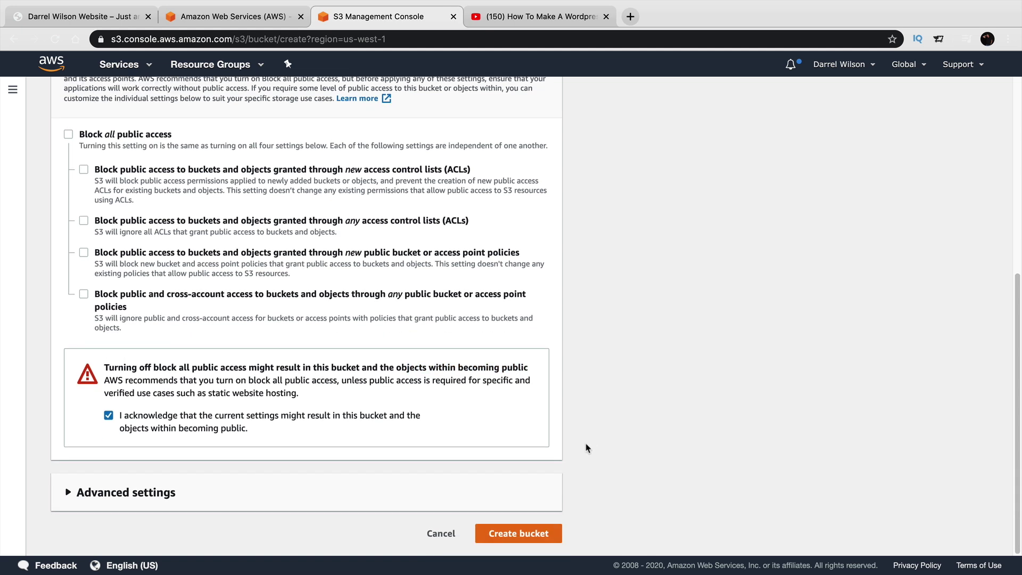
pyautogui.click(531, 536)
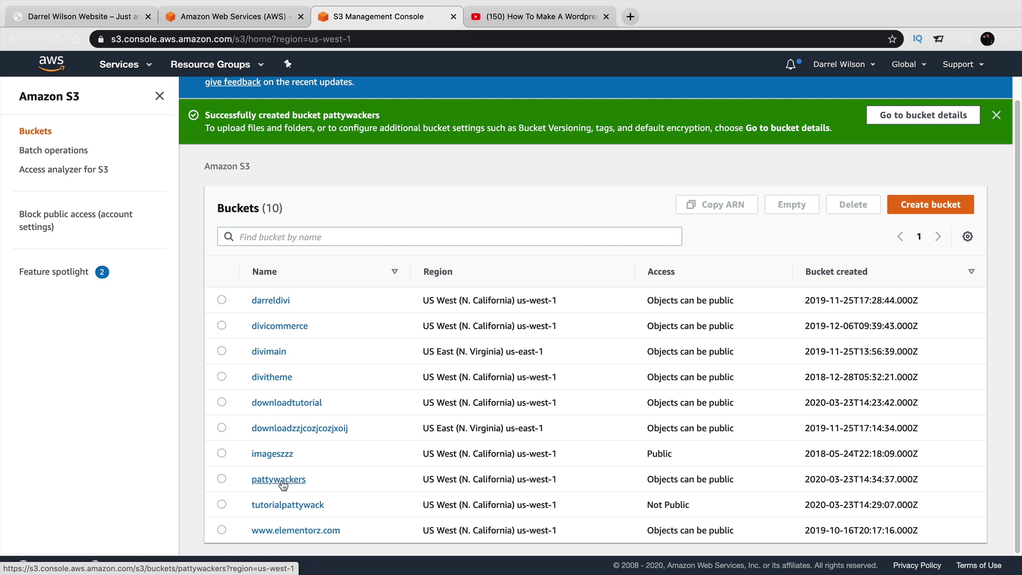
# Step: Note the bucket's public access status and open the empty pattywackers bucket
pyautogui.moveTo(646, 480); pyautogui.dragTo(742, 481)
pyautogui.click(719, 479)
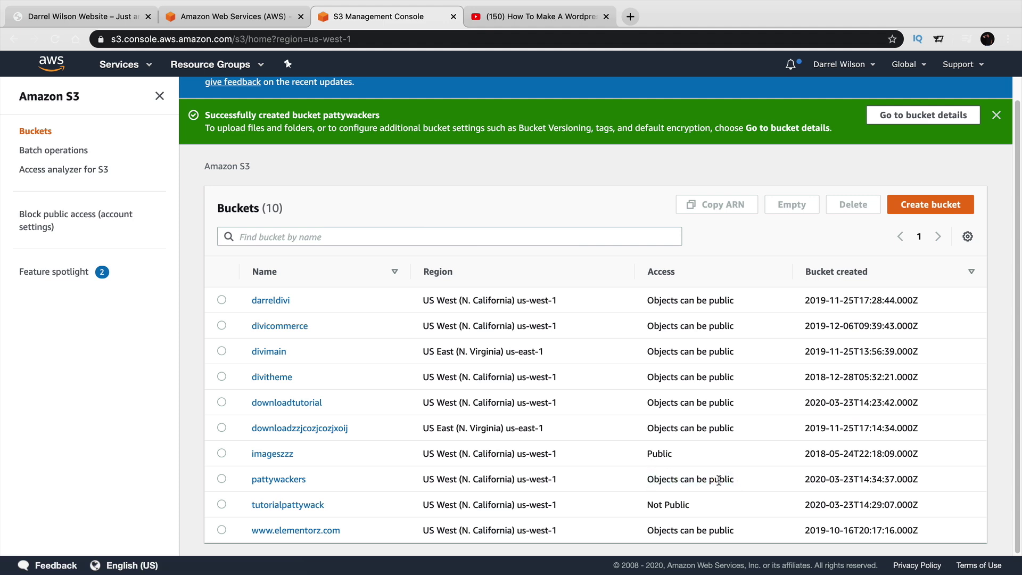
pyautogui.click(276, 482)
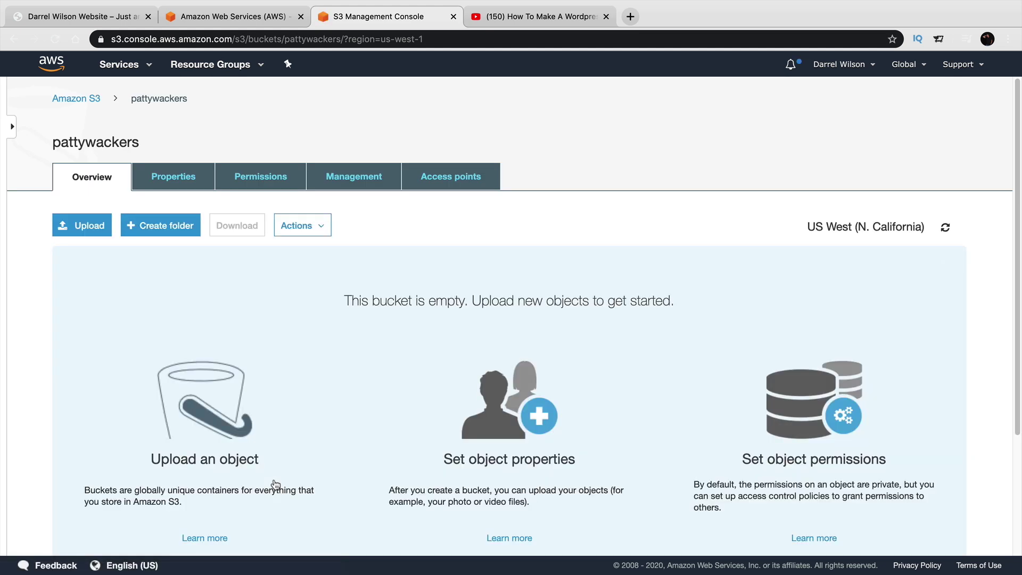
pyautogui.scroll(-3, 255, 452)
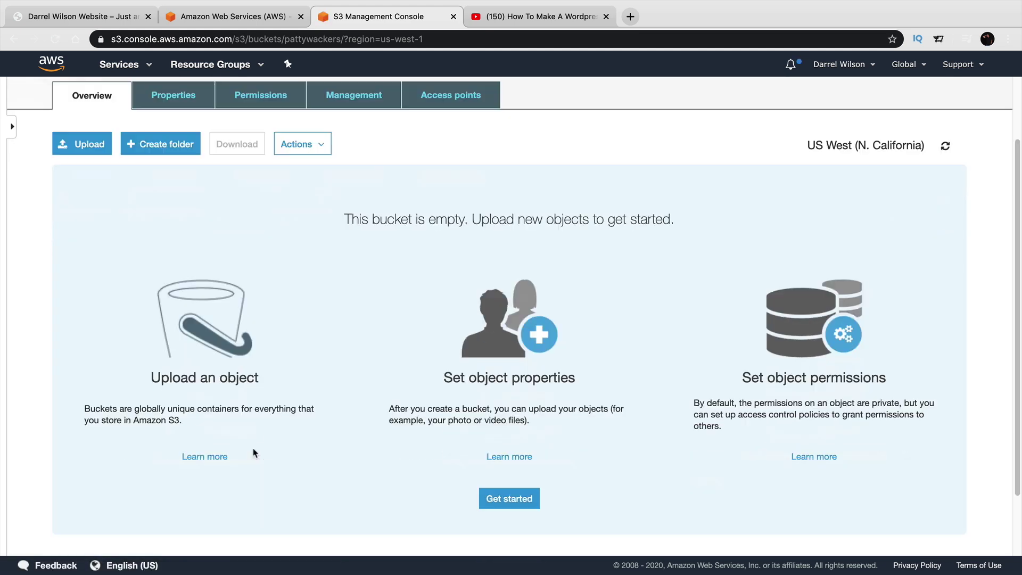
# Step: Add Pattywack.zip from the Desktop to a new upload in the bucket
pyautogui.click(87, 145)
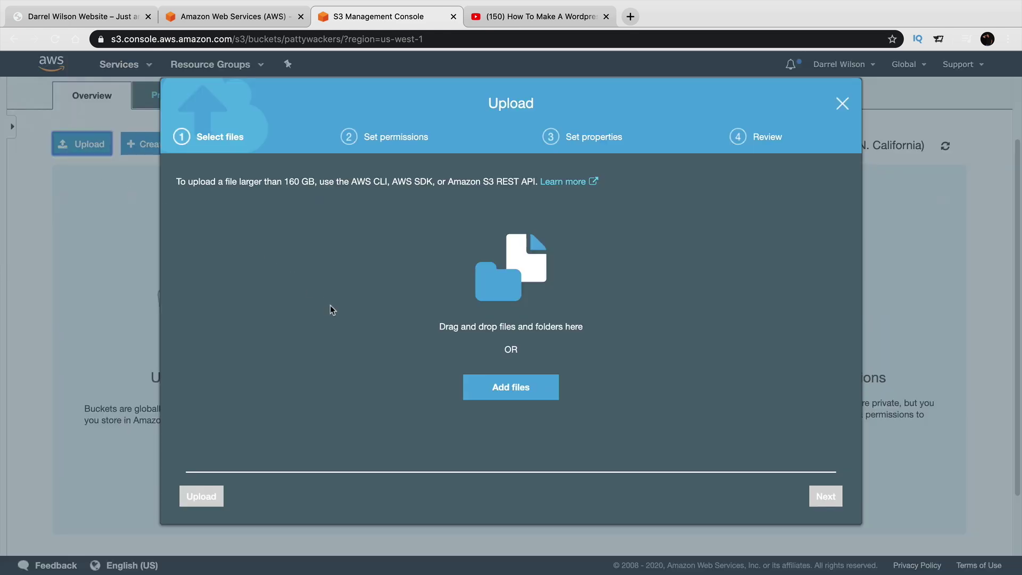
pyautogui.click(519, 389)
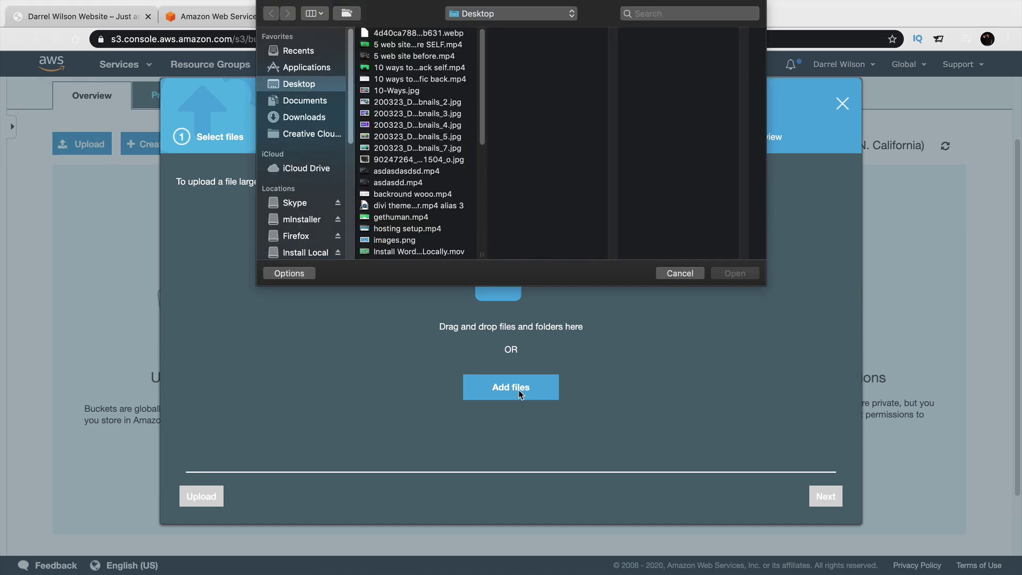
pyautogui.scroll(-5, 481, 111)
pyautogui.click(399, 133)
pyautogui.click(735, 273)
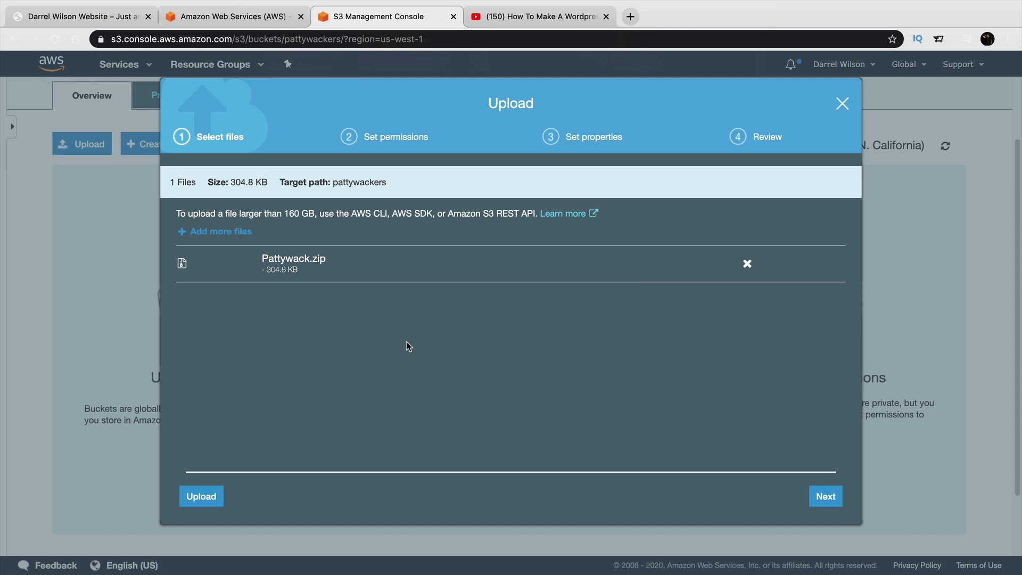
# Step: Grant public read access to the file in the upload permissions
pyautogui.click(826, 498)
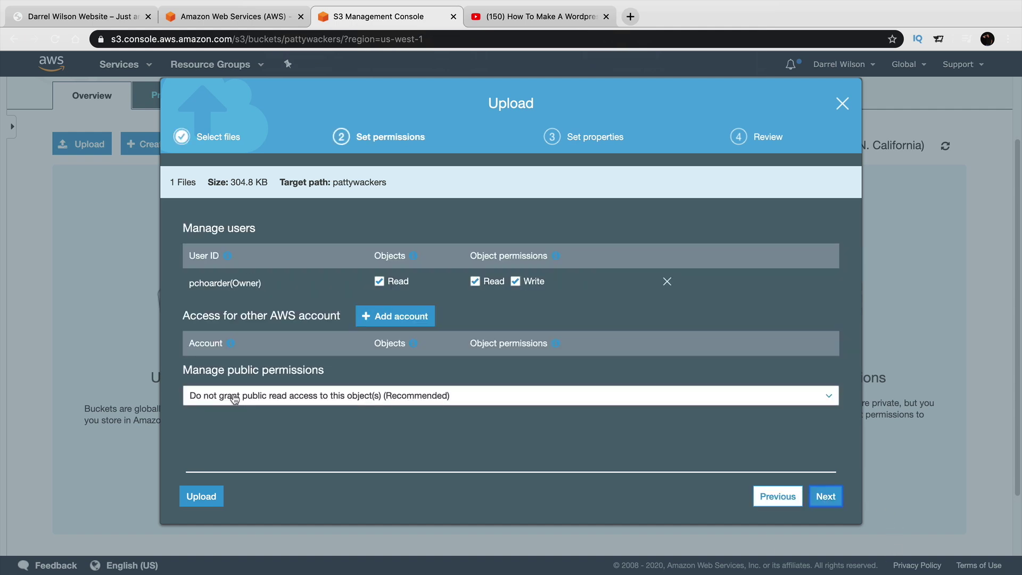
pyautogui.click(307, 399)
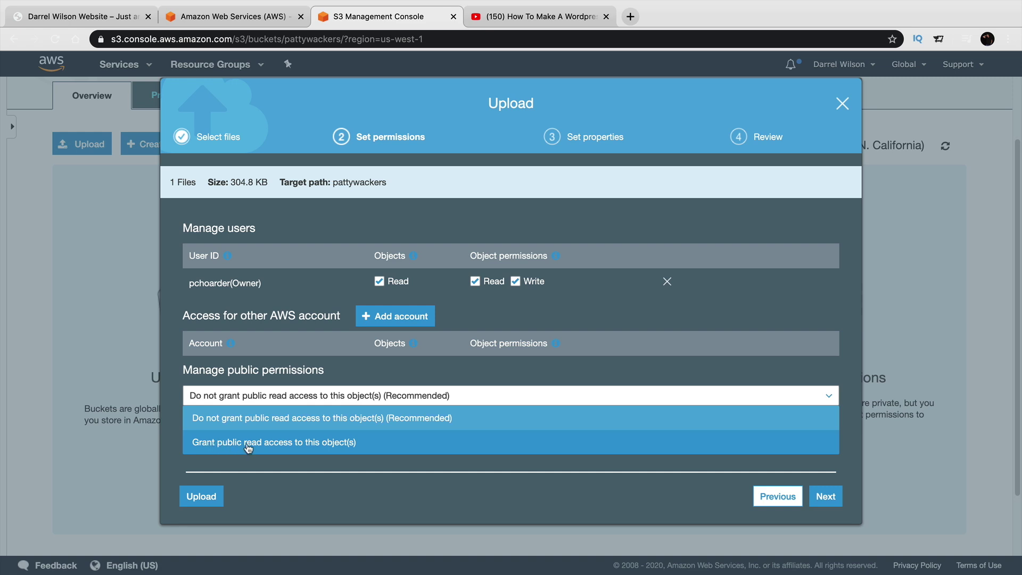
pyautogui.click(290, 445)
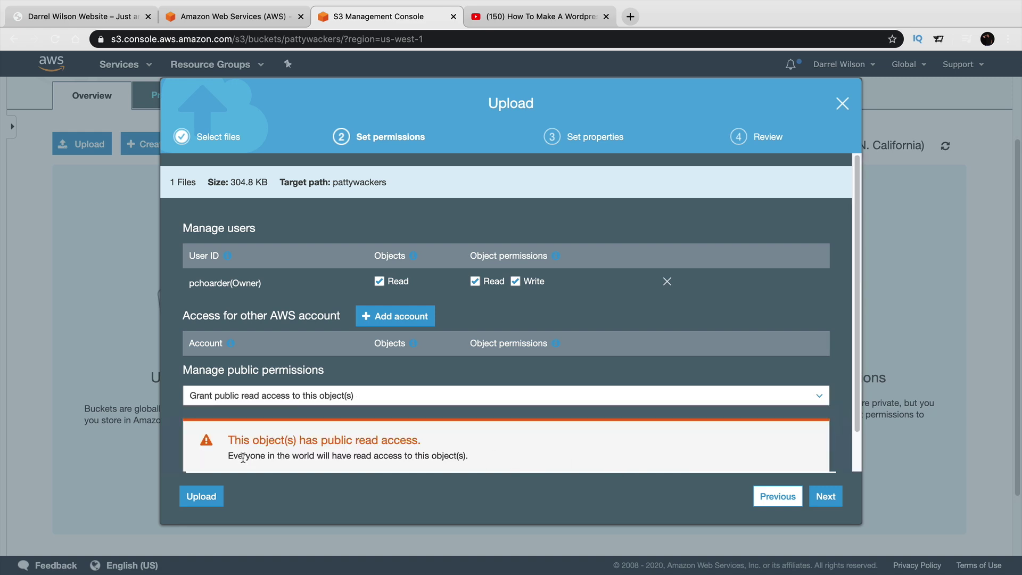
pyautogui.moveTo(242, 458); pyautogui.dragTo(463, 436)
pyautogui.click(470, 436)
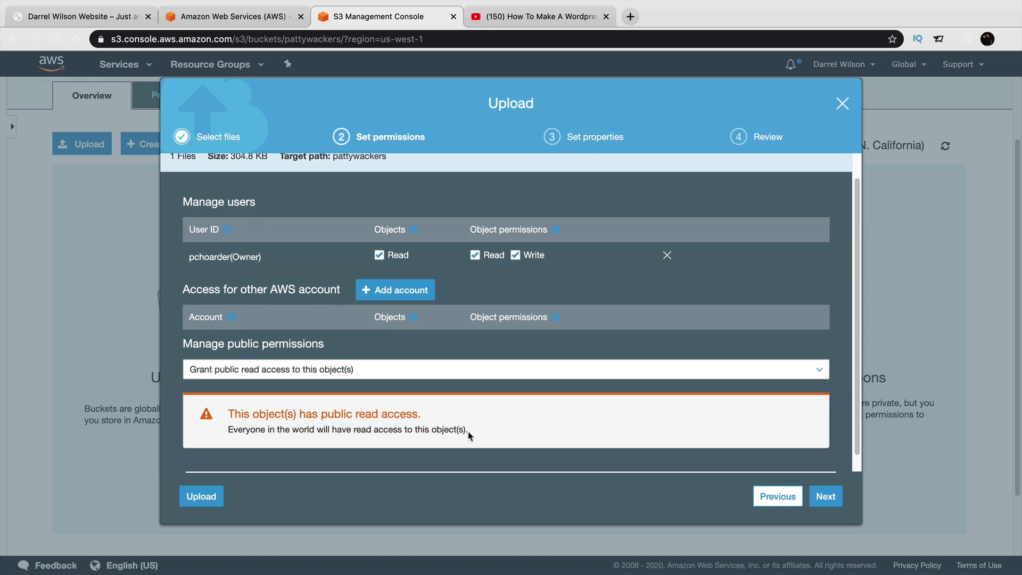
# Step: Keep the Standard storage class, review, and upload Pattywack.zip
pyautogui.click(825, 497)
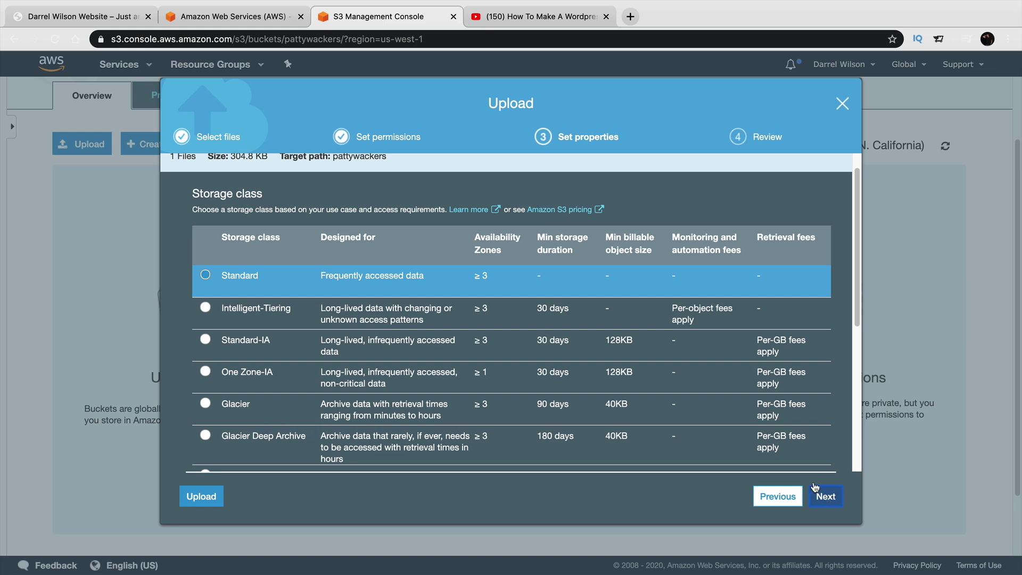
pyautogui.moveTo(223, 276); pyautogui.dragTo(259, 277)
pyautogui.click(827, 497)
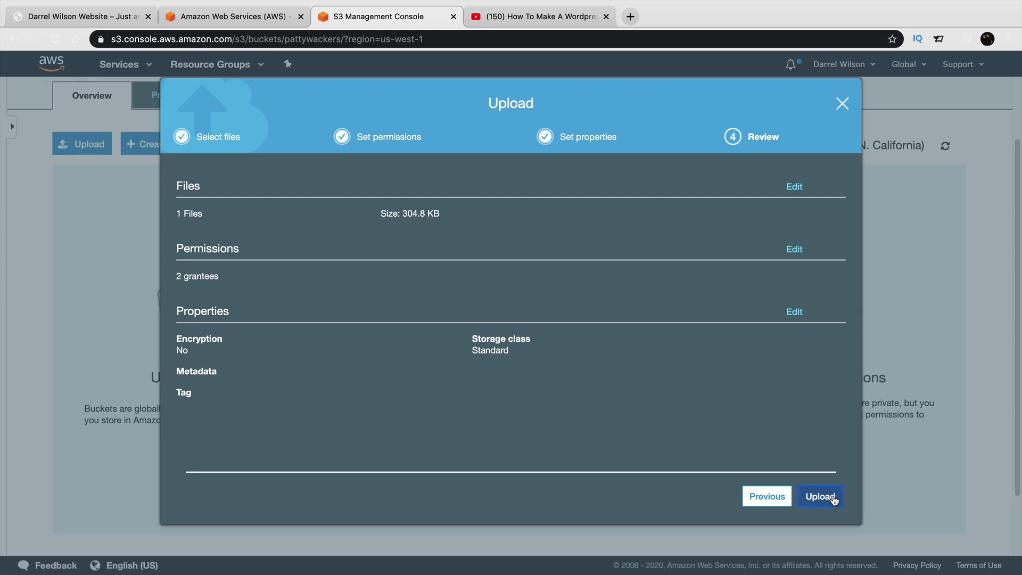
pyautogui.click(833, 498)
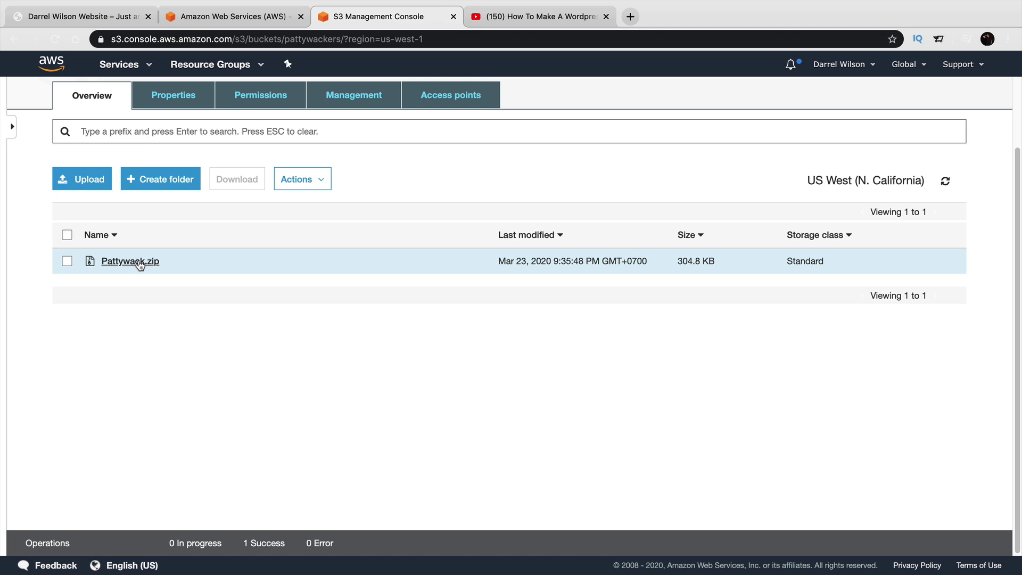
# Step: Open Pattywack.zip's details in the bucket and make the file public
pyautogui.click(131, 260)
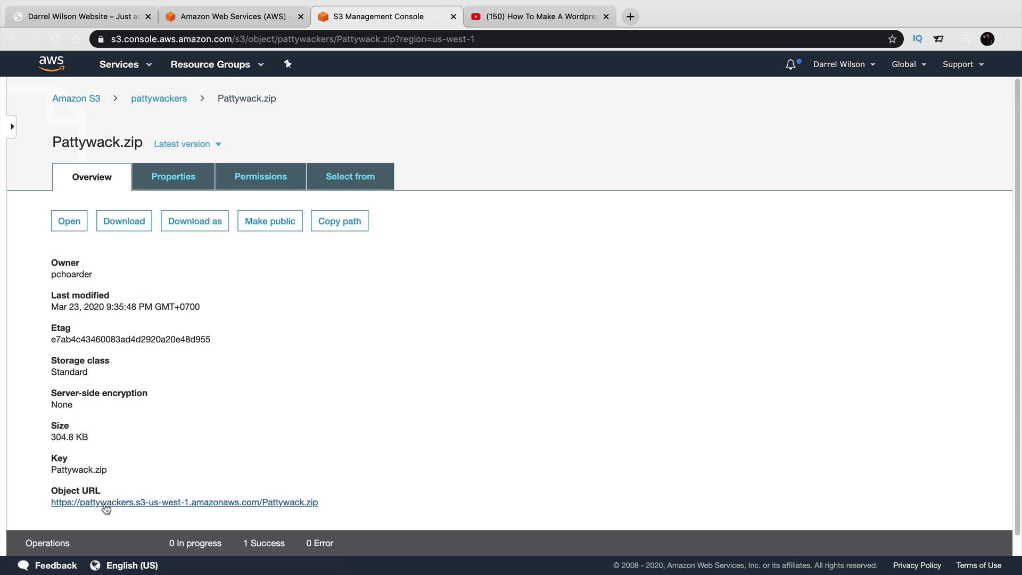
pyautogui.click(273, 223)
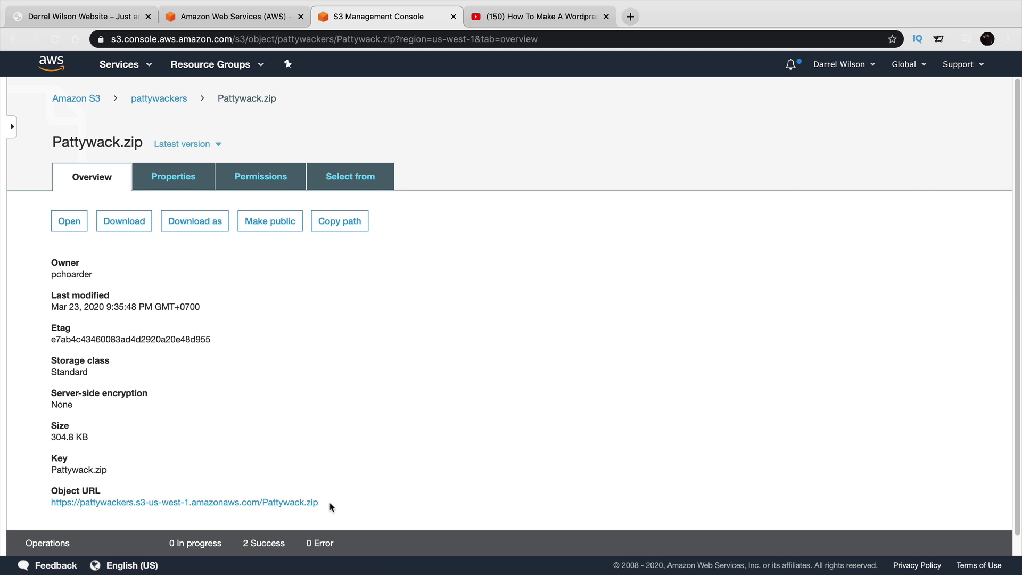
# Step: Copy Pattywack.zip's object URL and load it in a new tab, downloading the 305 KB zip
pyautogui.moveTo(331, 506); pyautogui.dragTo(57, 508)
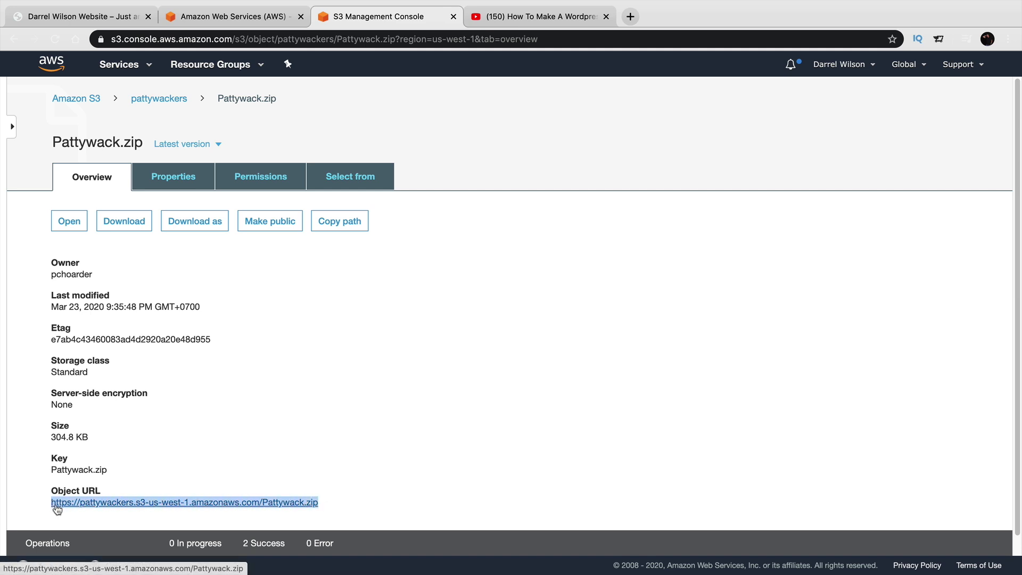
pyautogui.rightClick(57, 508)
pyautogui.click(85, 497)
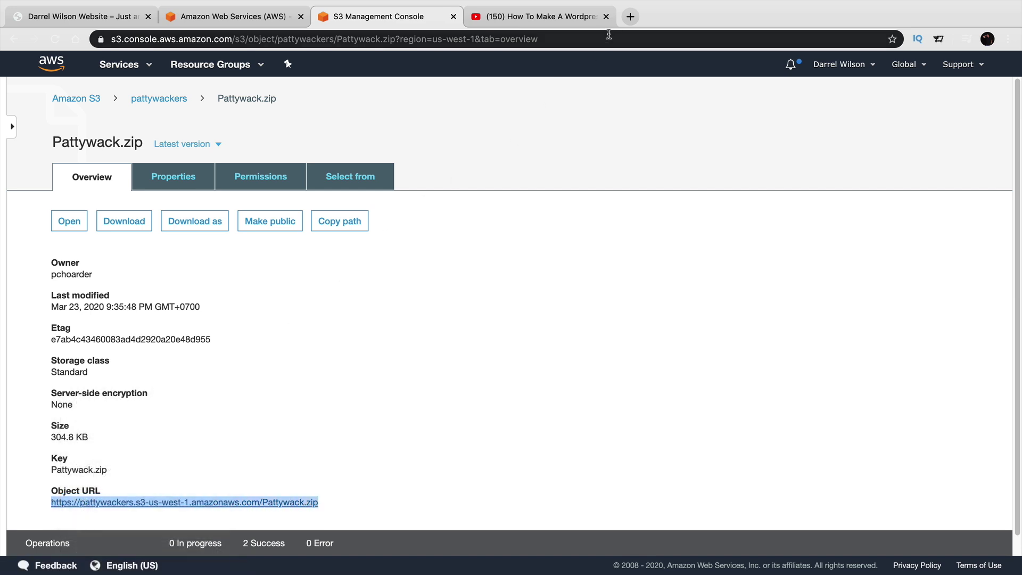
pyautogui.click(630, 16)
pyautogui.rightClick(611, 37)
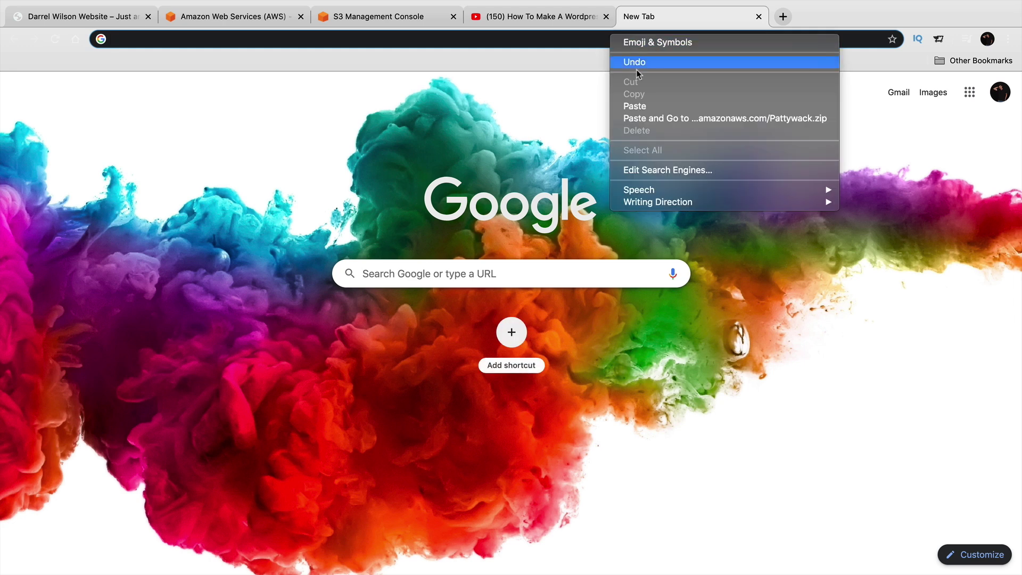
pyautogui.click(653, 105)
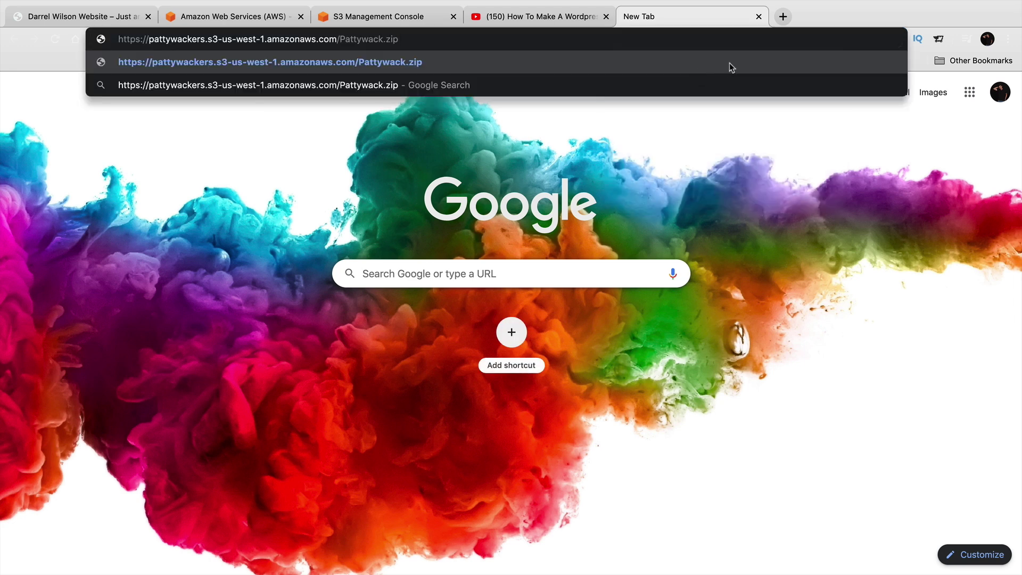
pyautogui.click(732, 63)
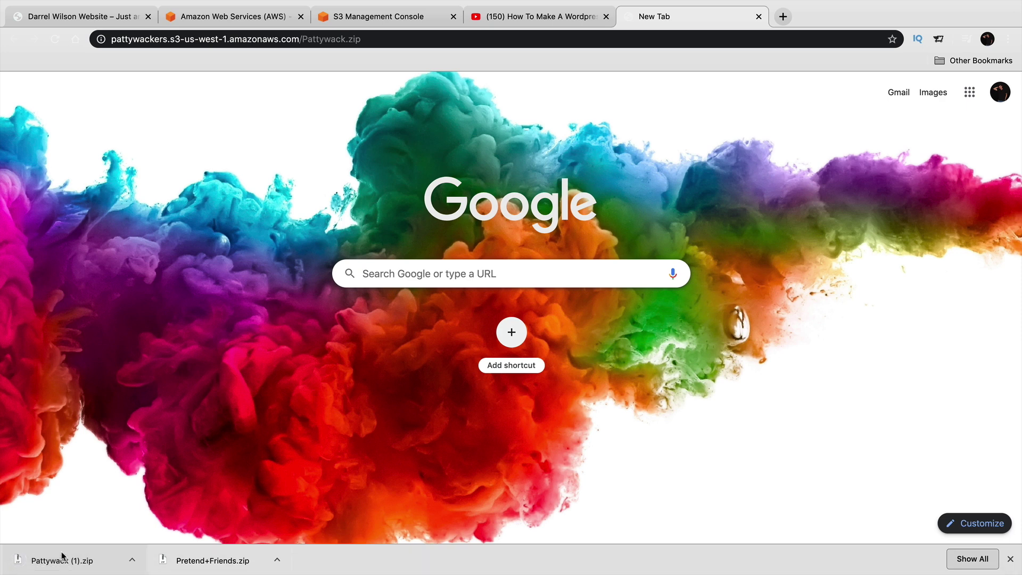
# Step: Replace the Everest Camp Trek Learn More link '#' with the Pattywack.zip S3 URL and update the page
pyautogui.click(74, 15)
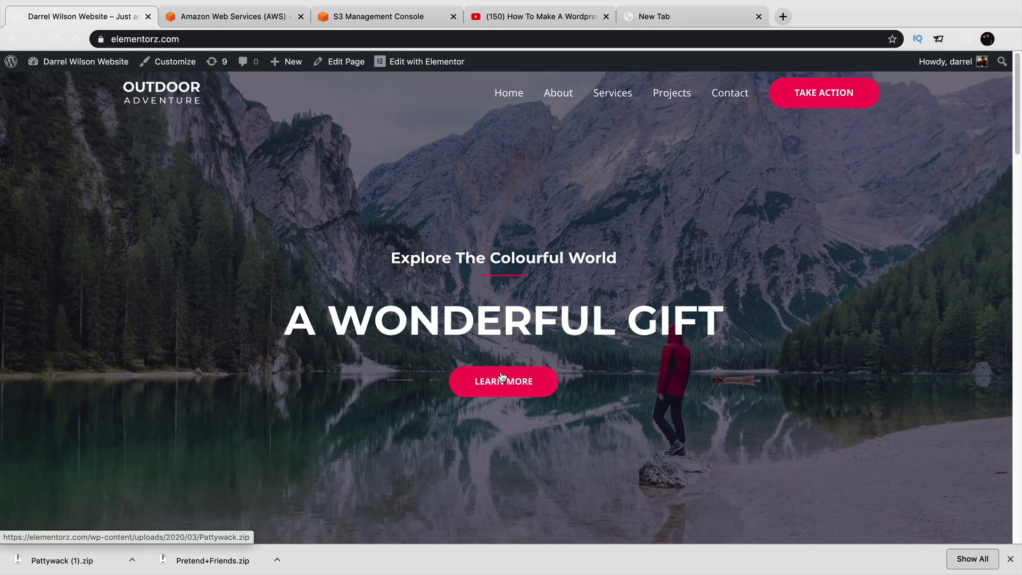
pyautogui.scroll(-4, 481, 369)
pyautogui.scroll(4, 472, 367)
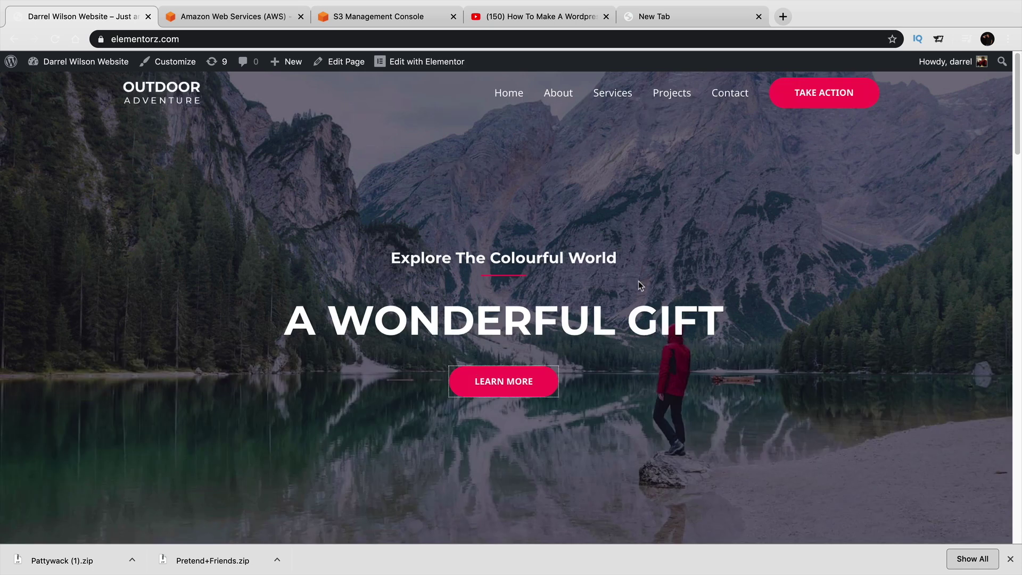
pyautogui.scroll(-15, 638, 283)
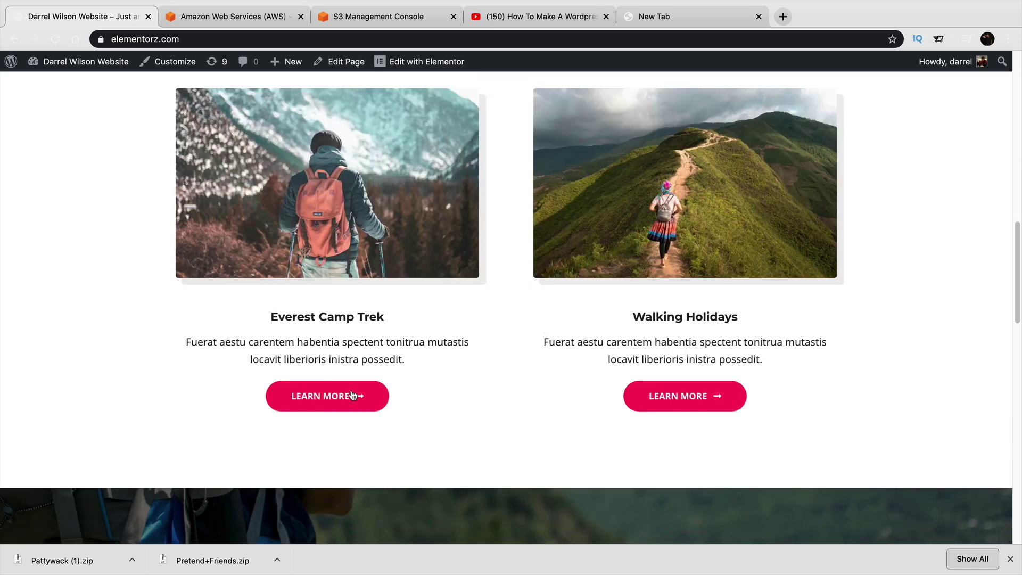
pyautogui.click(326, 403)
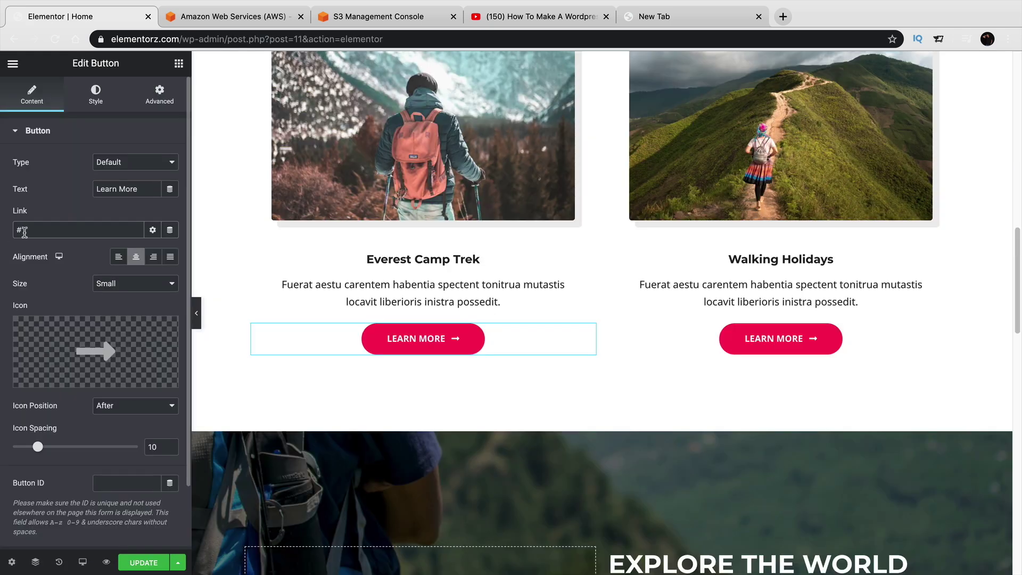
pyautogui.rightClick(24, 232)
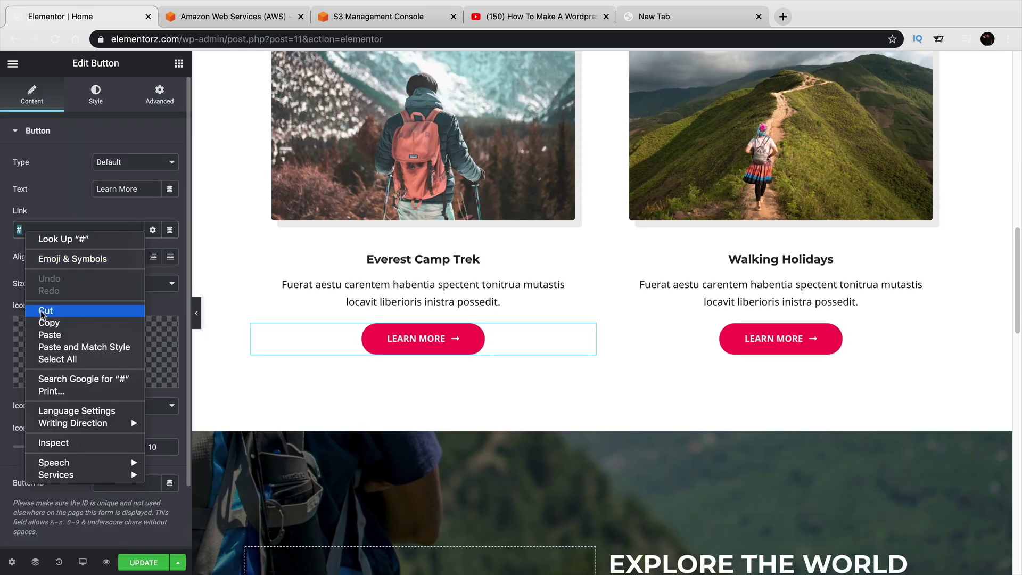
pyautogui.click(42, 334)
pyautogui.click(149, 563)
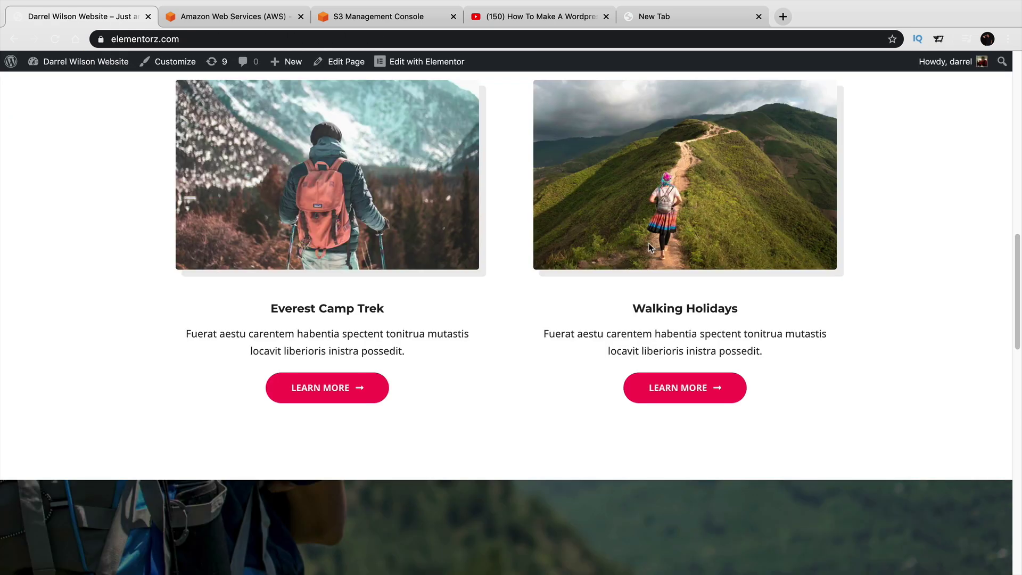
# Step: Test that Learn More downloads Pattywack.zip, then reload the live page and dismiss the download bar
pyautogui.click(337, 391)
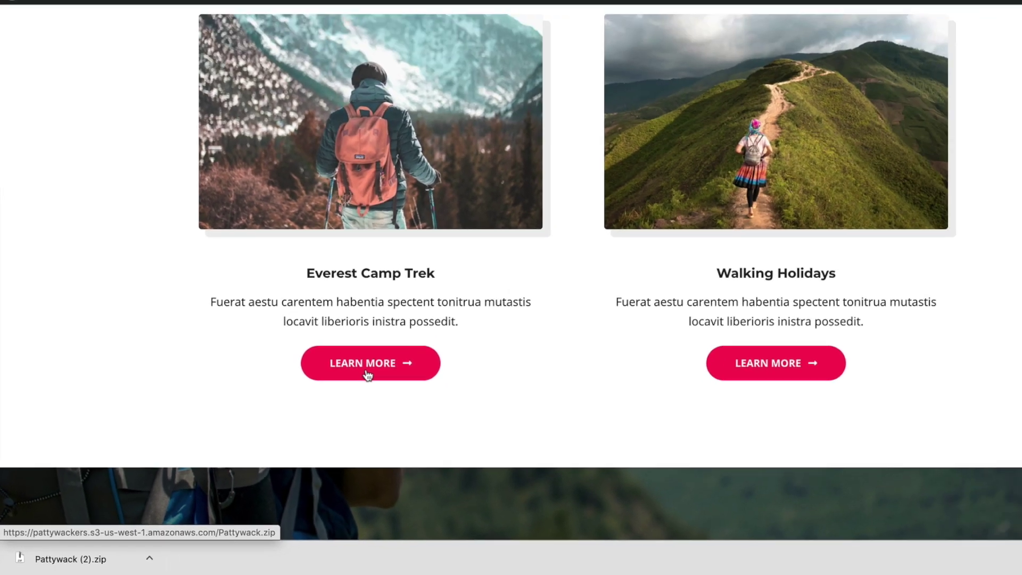
pyautogui.press('super+r')
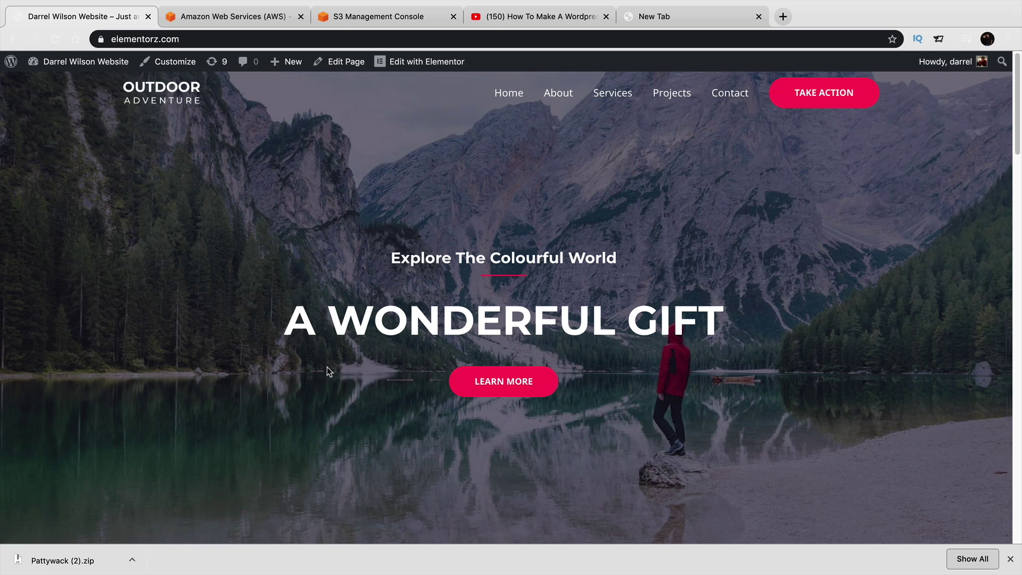
pyautogui.click(1009, 559)
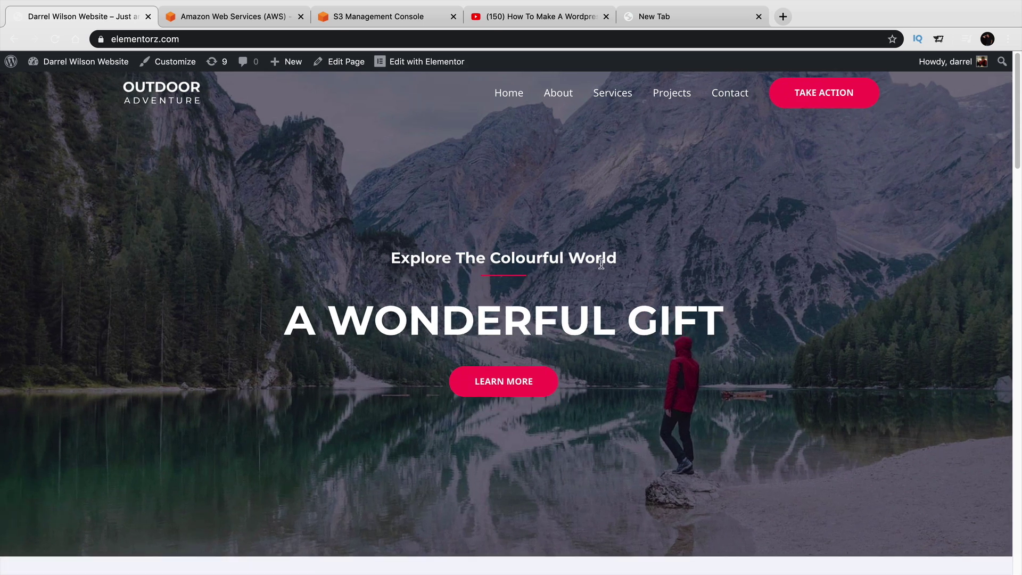